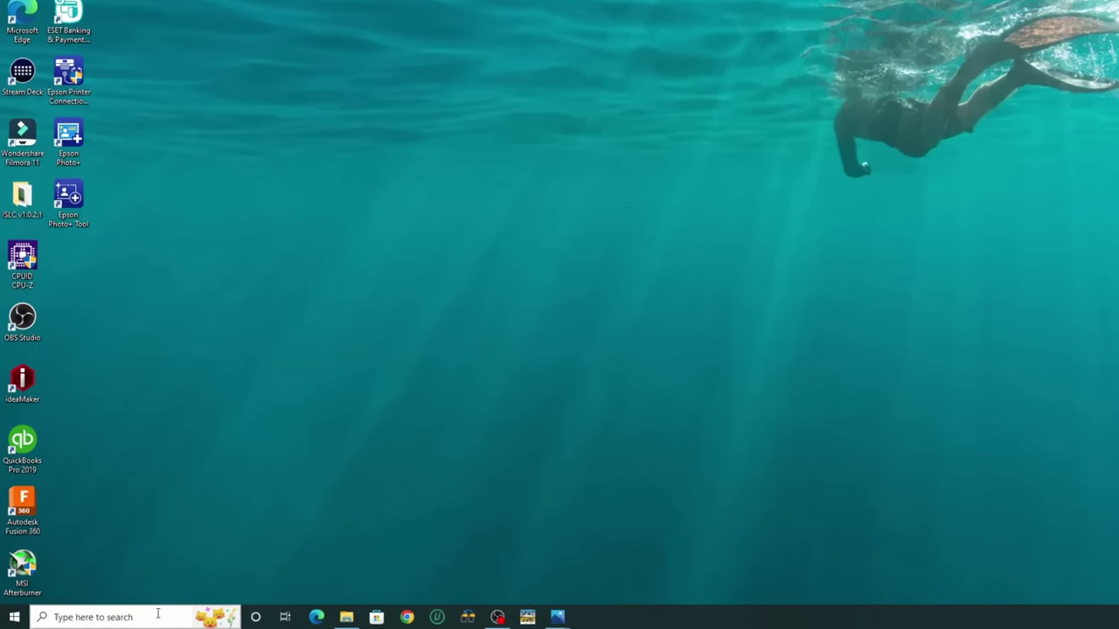
- Open the restore point settings and apply Turn on system protection for the Local Disk (C:) system drive
{"action": "left_click", "coordinate": [109, 620]}
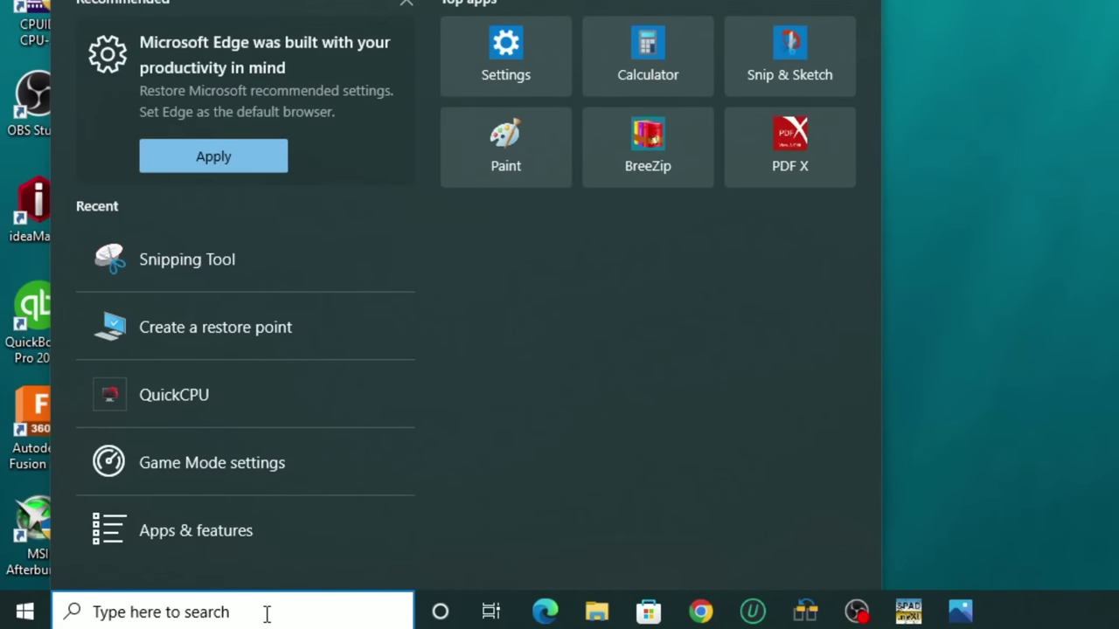
{"action": "type", "text": "restore"}
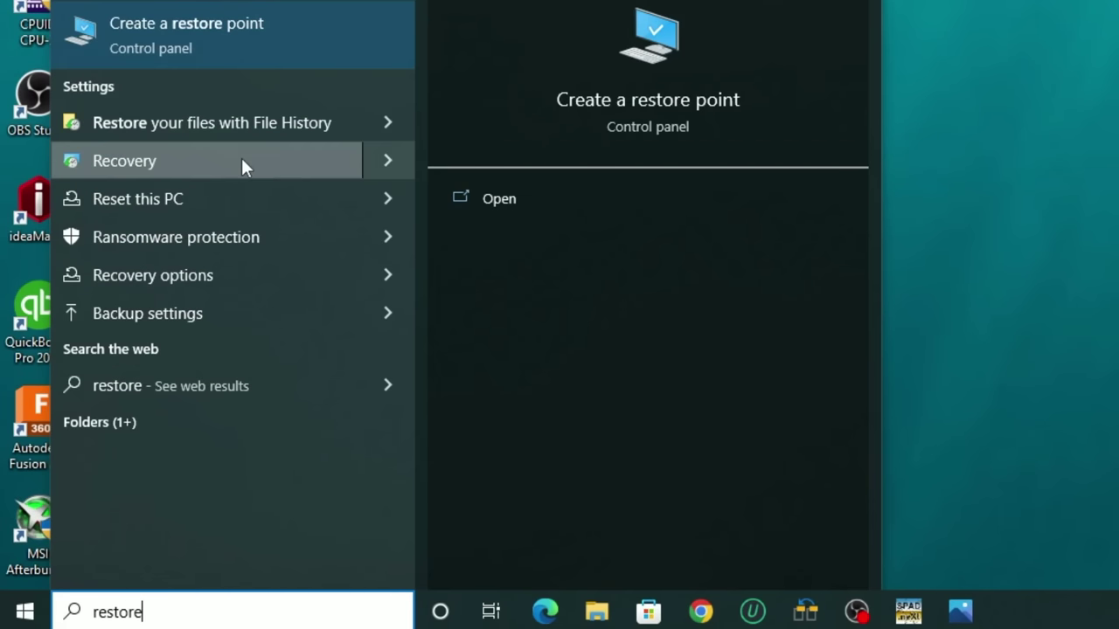
{"action": "left_click", "coordinate": [219, 43]}
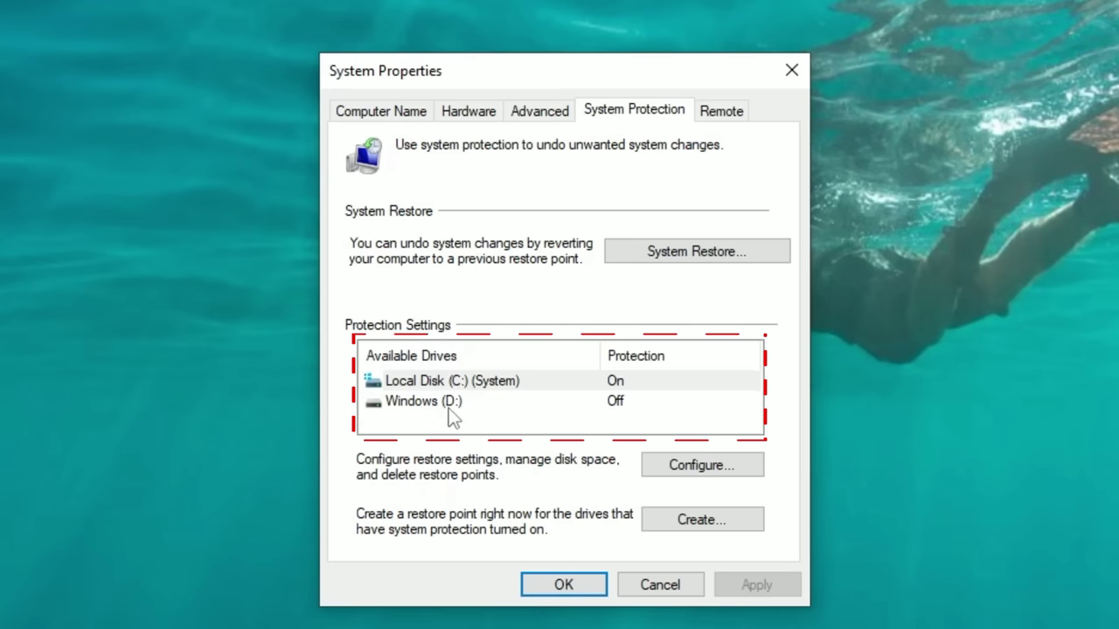
{"action": "left_click", "coordinate": [462, 385]}
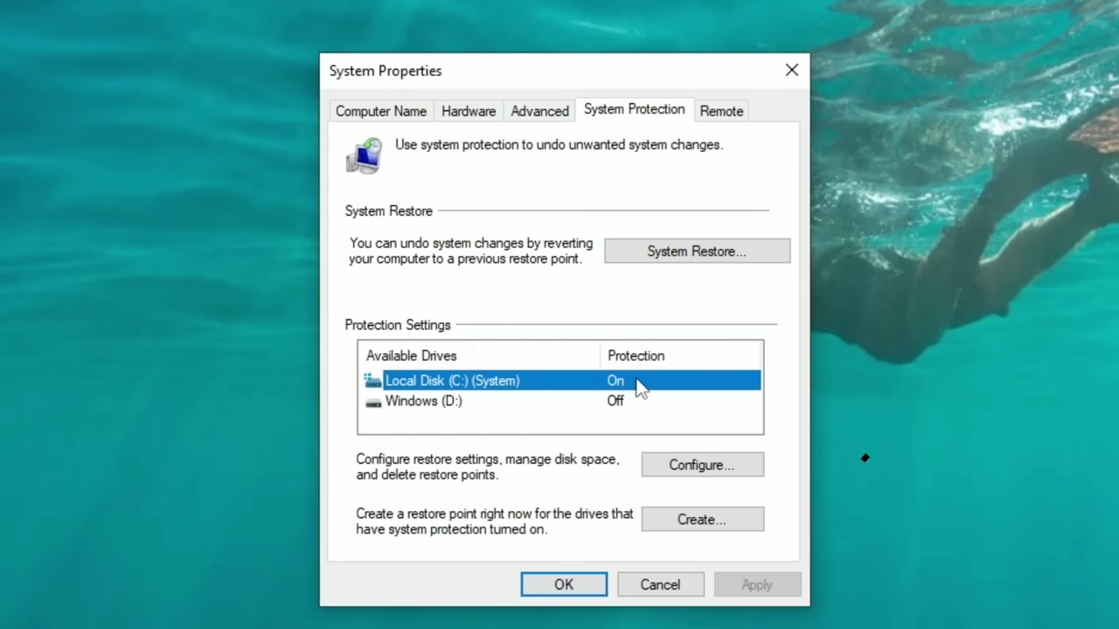
{"action": "left_click", "coordinate": [693, 466]}
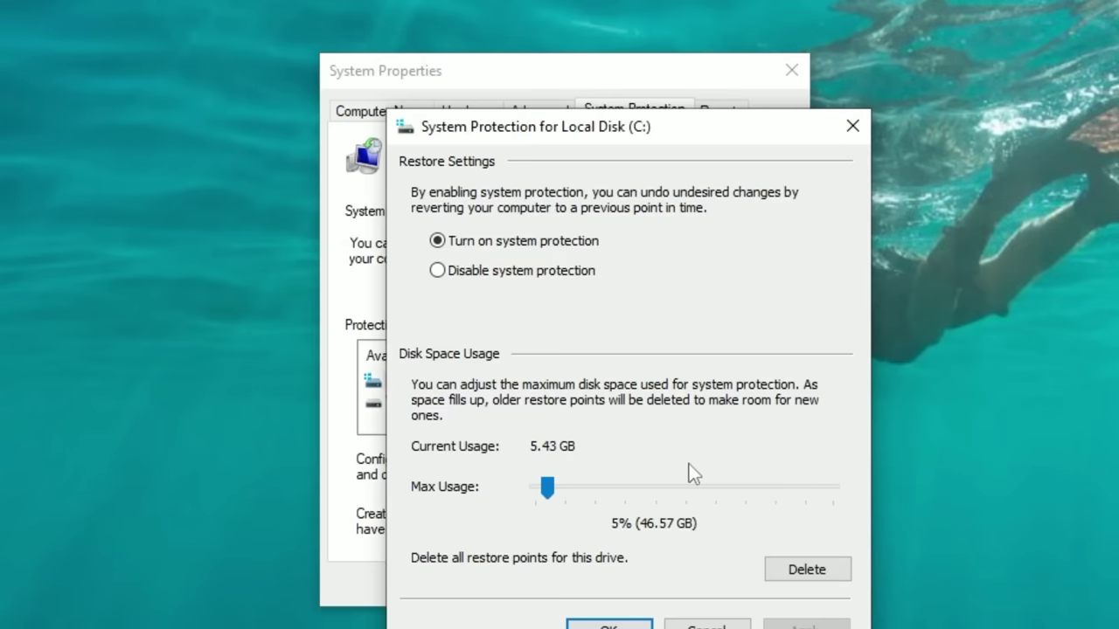
{"action": "left_click", "coordinate": [448, 242]}
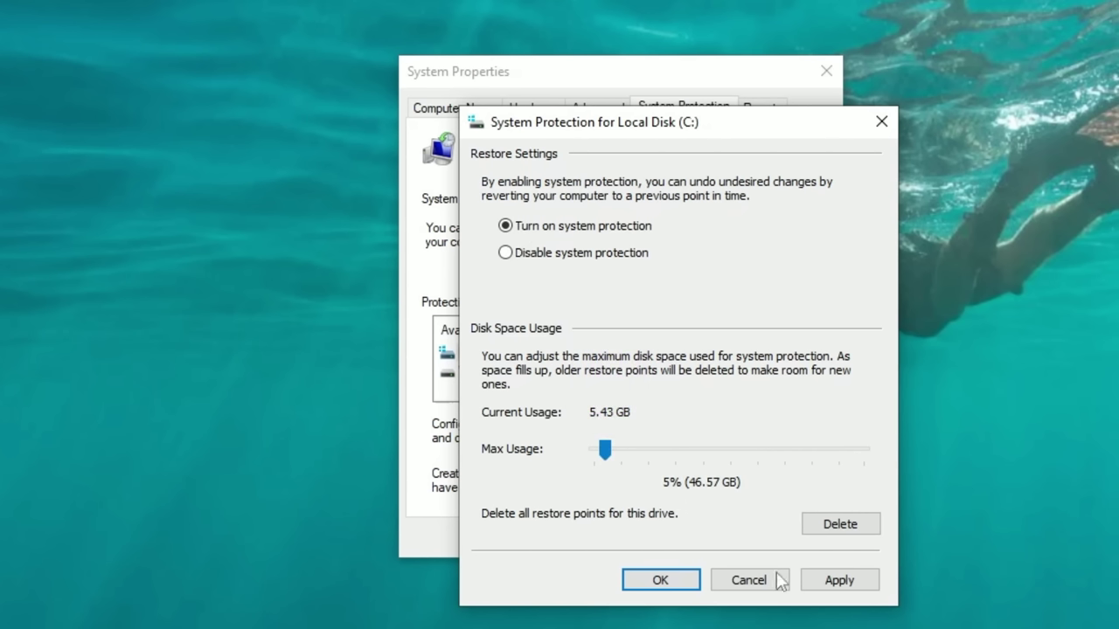
{"action": "left_click", "coordinate": [837, 580]}
{"action": "left_click", "coordinate": [642, 583]}
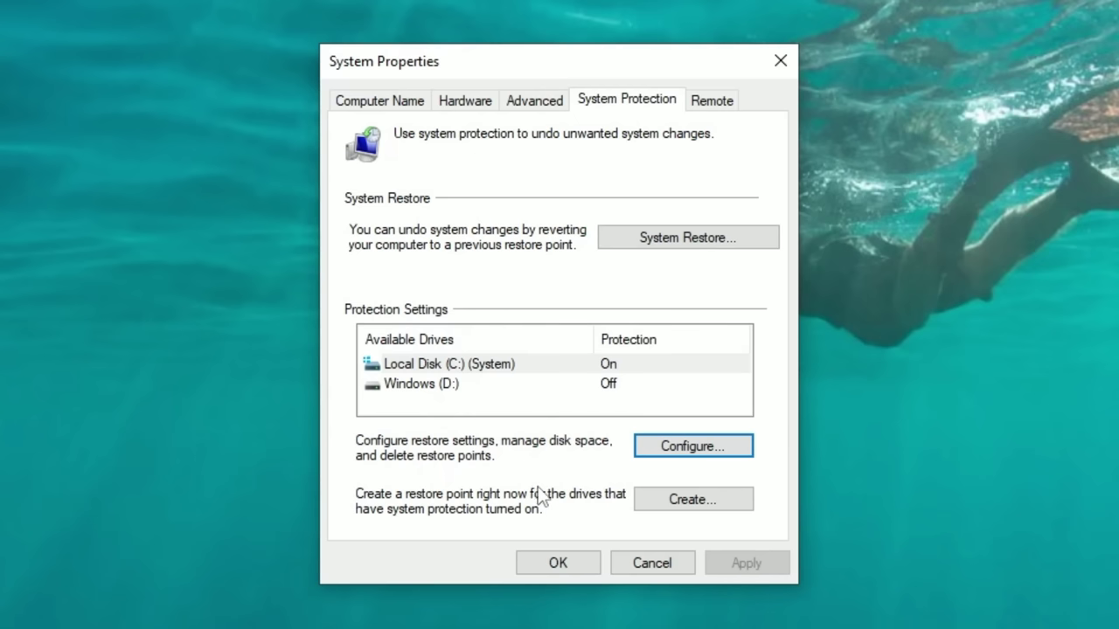
- Create a restore point with the description "tweak"
{"action": "left_click", "coordinate": [690, 510]}
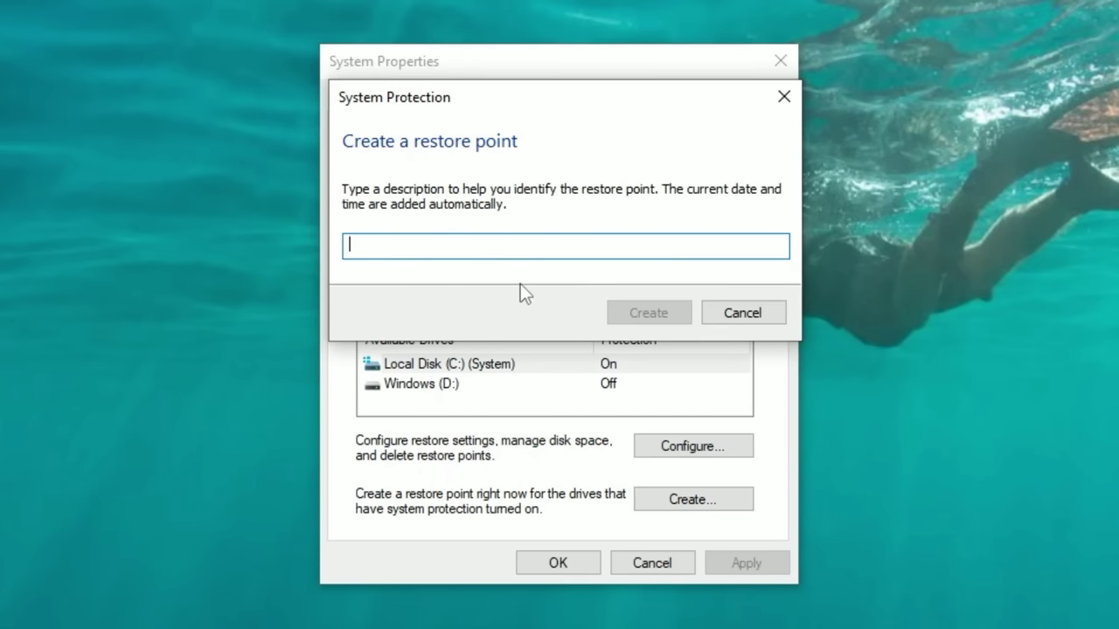
{"action": "type", "text": "tweak"}
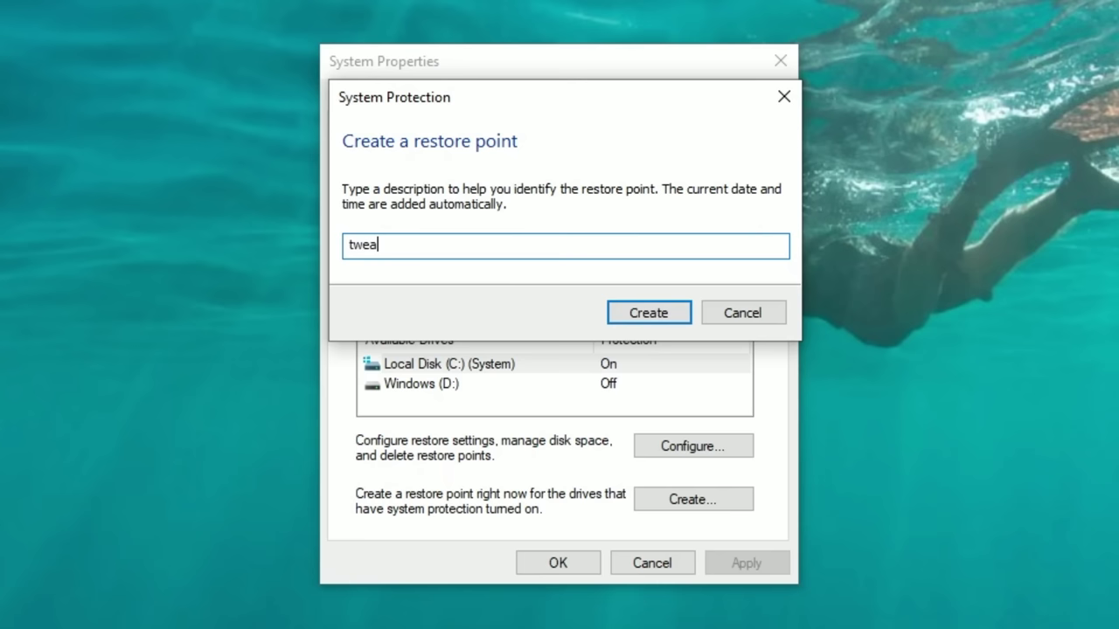
{"action": "left_click", "coordinate": [624, 314]}
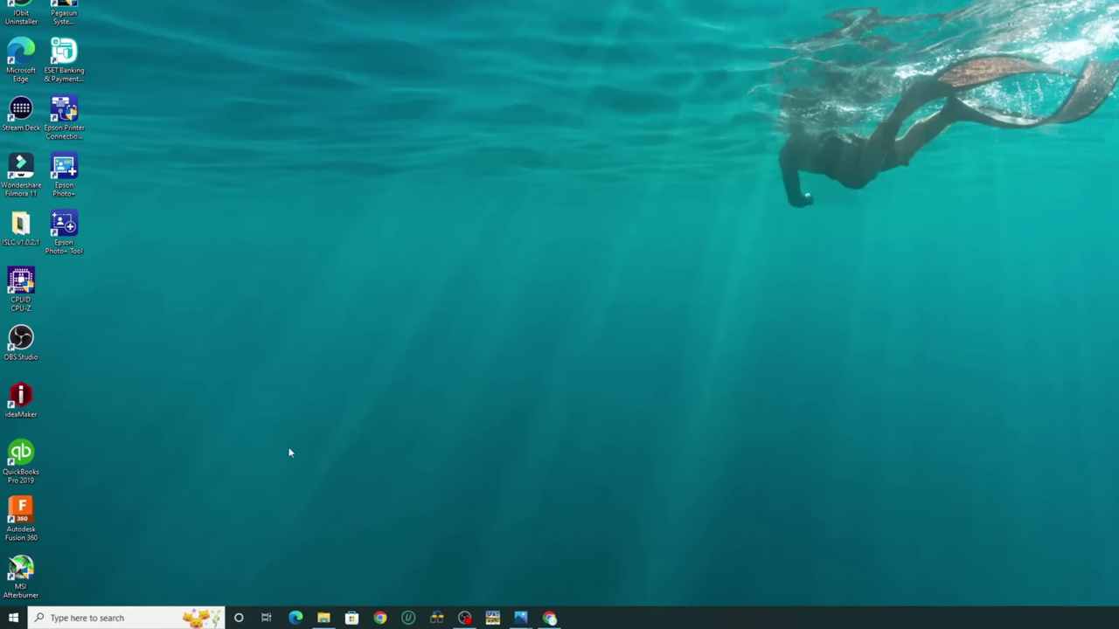
- Open Device Manager and bring up the available actions for High precision event timer under System devices
{"action": "right_click", "coordinate": [20, 615]}
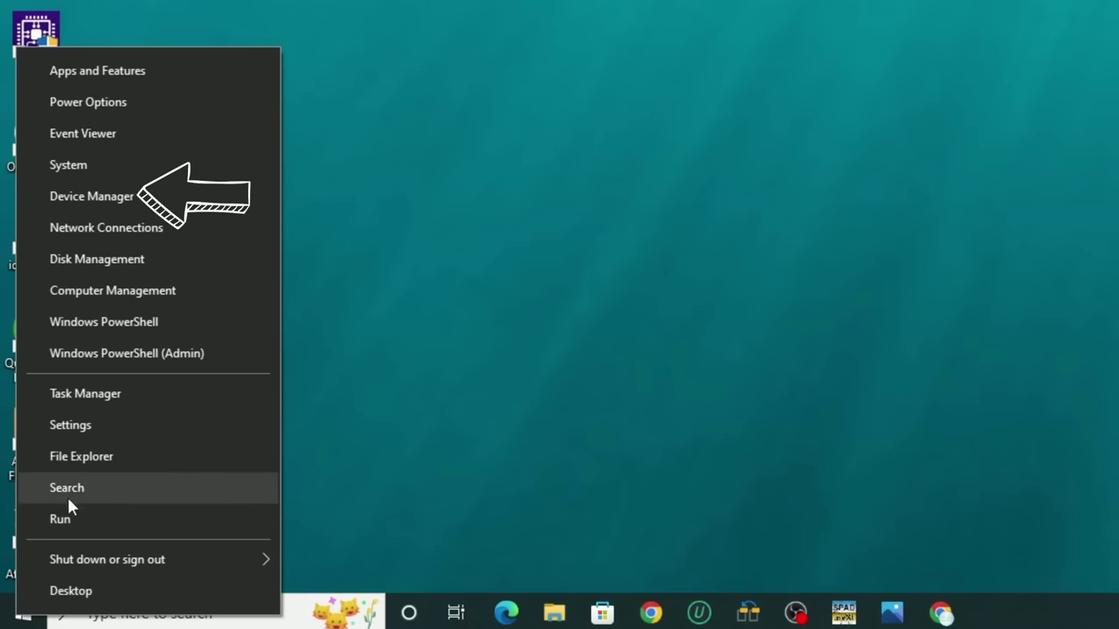
{"action": "left_click", "coordinate": [116, 200]}
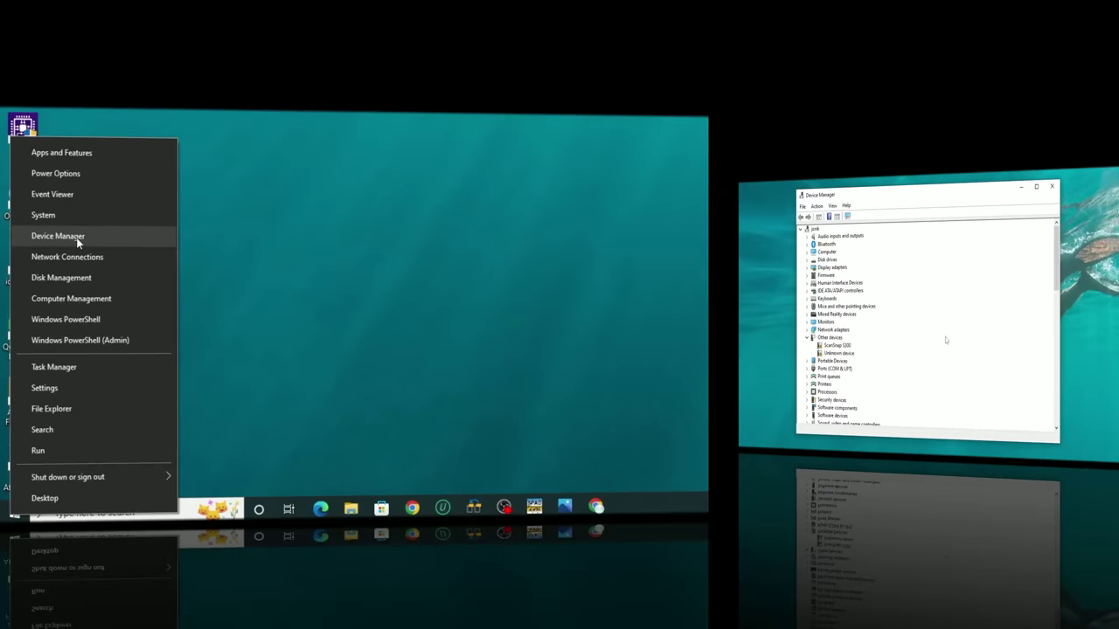
{"action": "scroll", "coordinate": [322, 367], "scroll_direction": "down", "scroll_amount": 2}
{"action": "scroll", "coordinate": [321, 368], "scroll_direction": "down", "scroll_amount": 2}
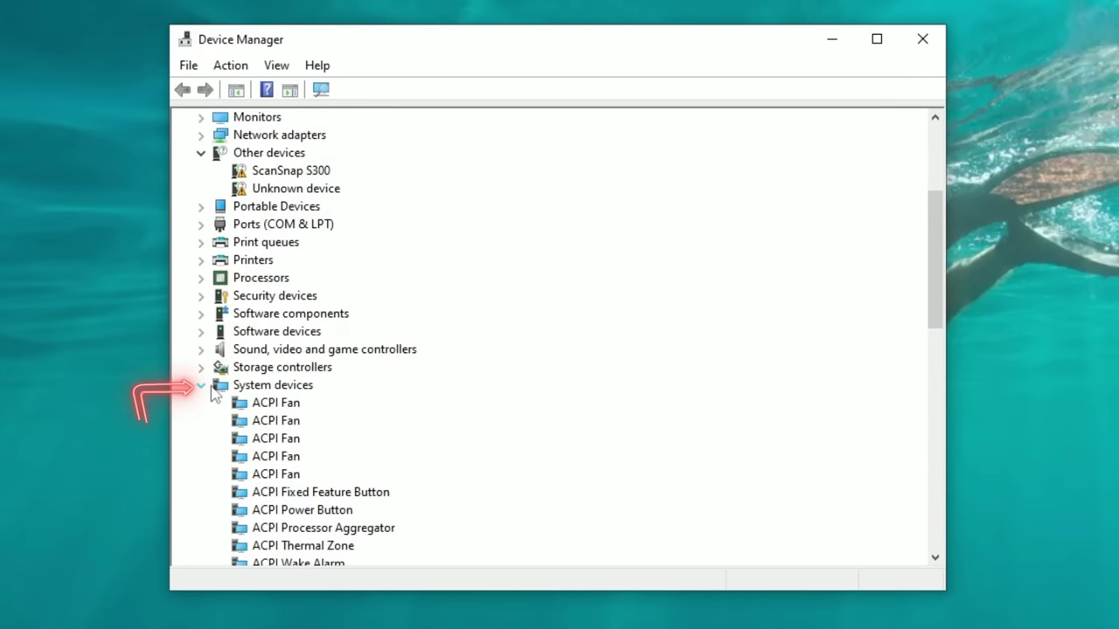
{"action": "scroll", "coordinate": [214, 394], "scroll_direction": "down", "scroll_amount": 4}
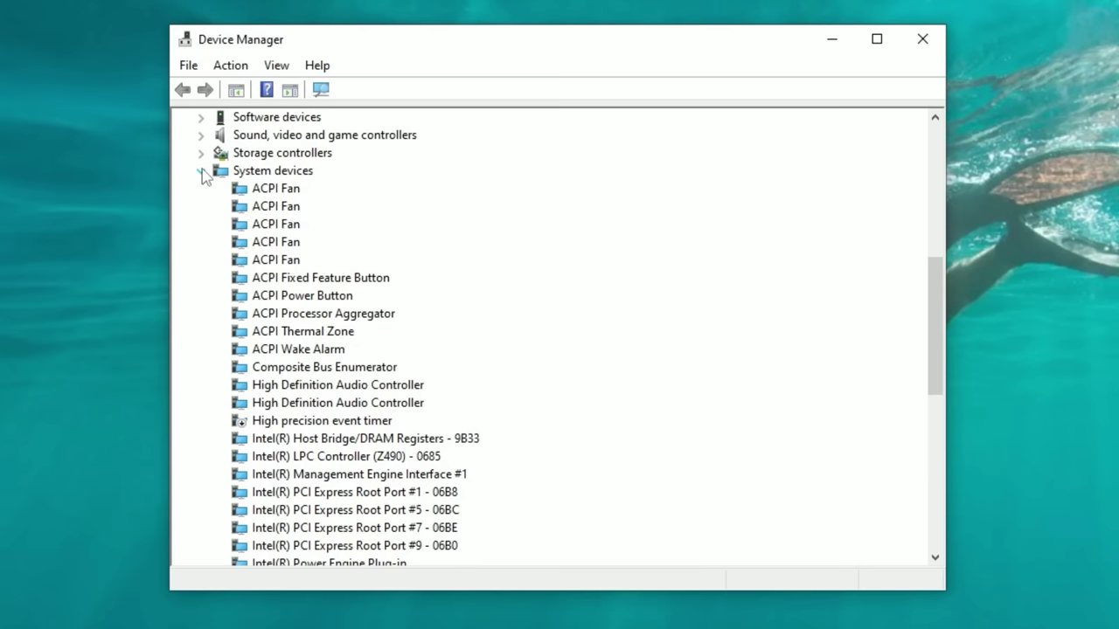
{"action": "scroll", "coordinate": [204, 201], "scroll_direction": "up", "scroll_amount": 1}
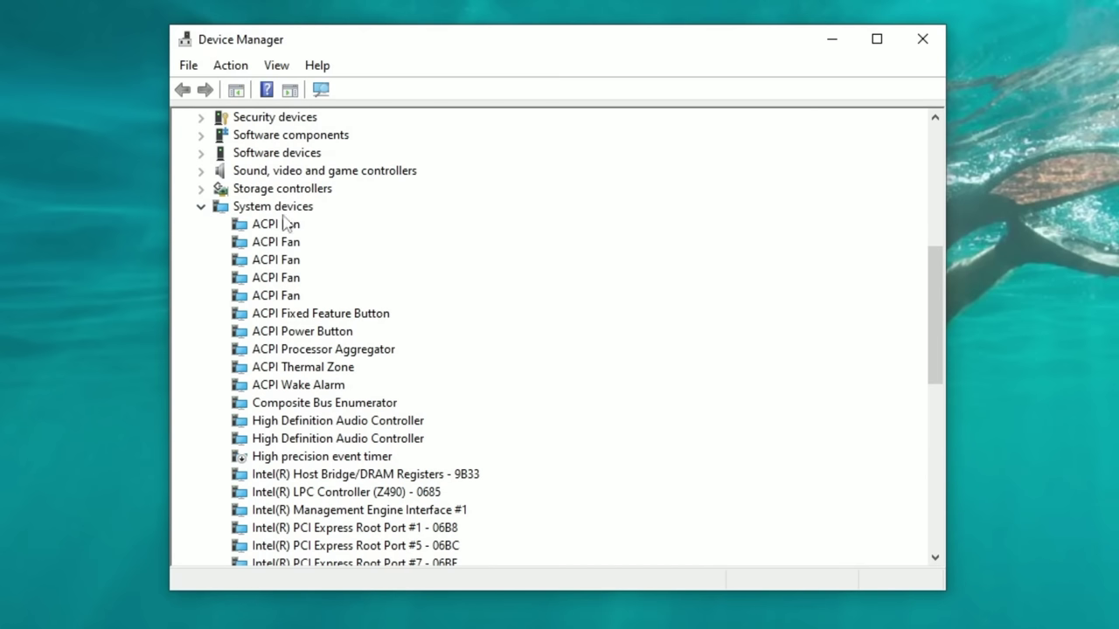
{"action": "left_click", "coordinate": [288, 460]}
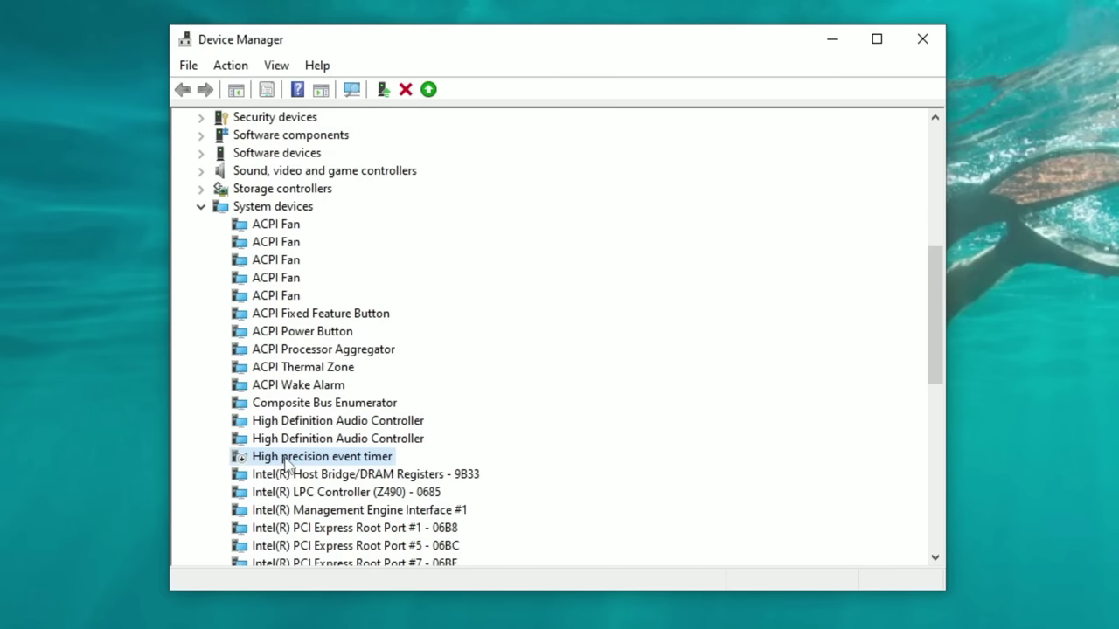
{"action": "right_click", "coordinate": [288, 459]}
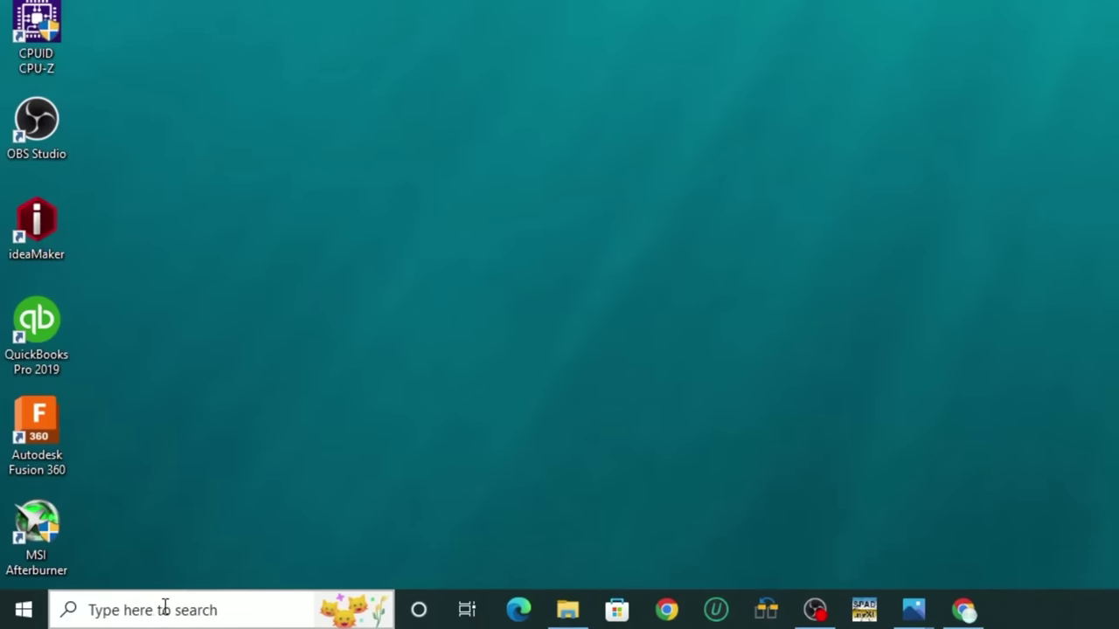
- Open Command Prompt as administrator and run "bcdedit /set useplatformclock no"
{"action": "left_click", "coordinate": [127, 623]}
{"action": "type", "text": "cmd"}
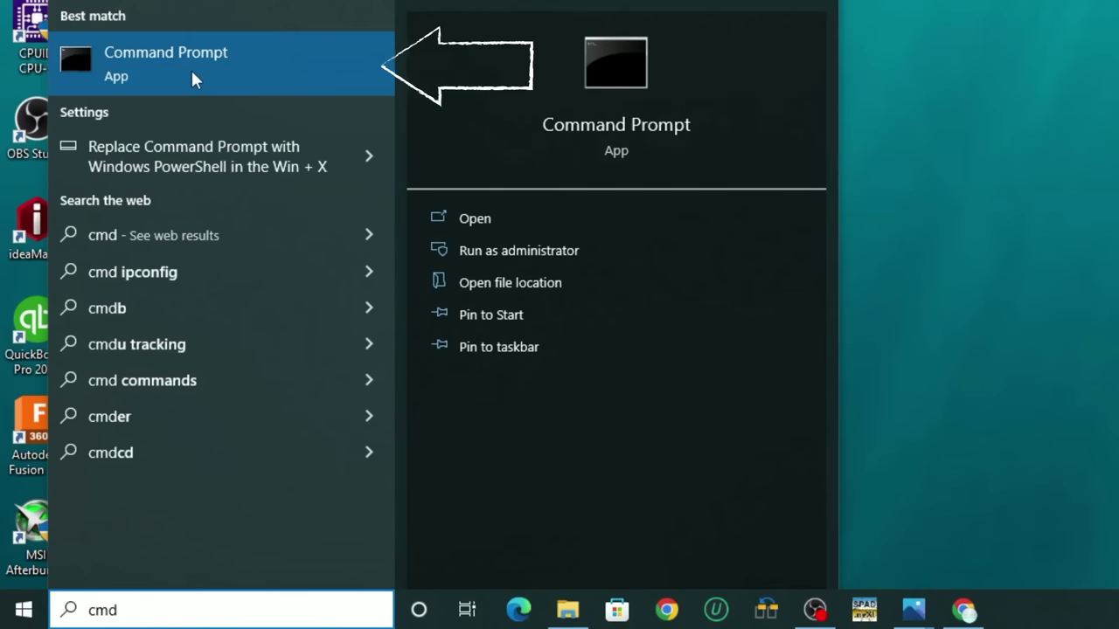
{"action": "right_click", "coordinate": [207, 61]}
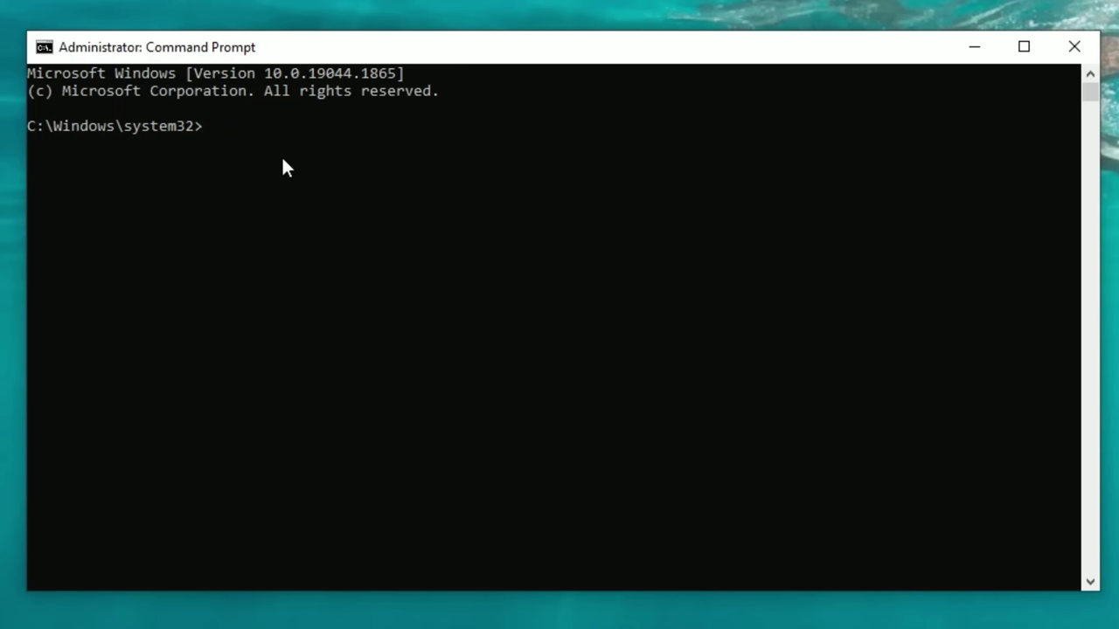
{"action": "type", "text": "bcdedit /set use"}
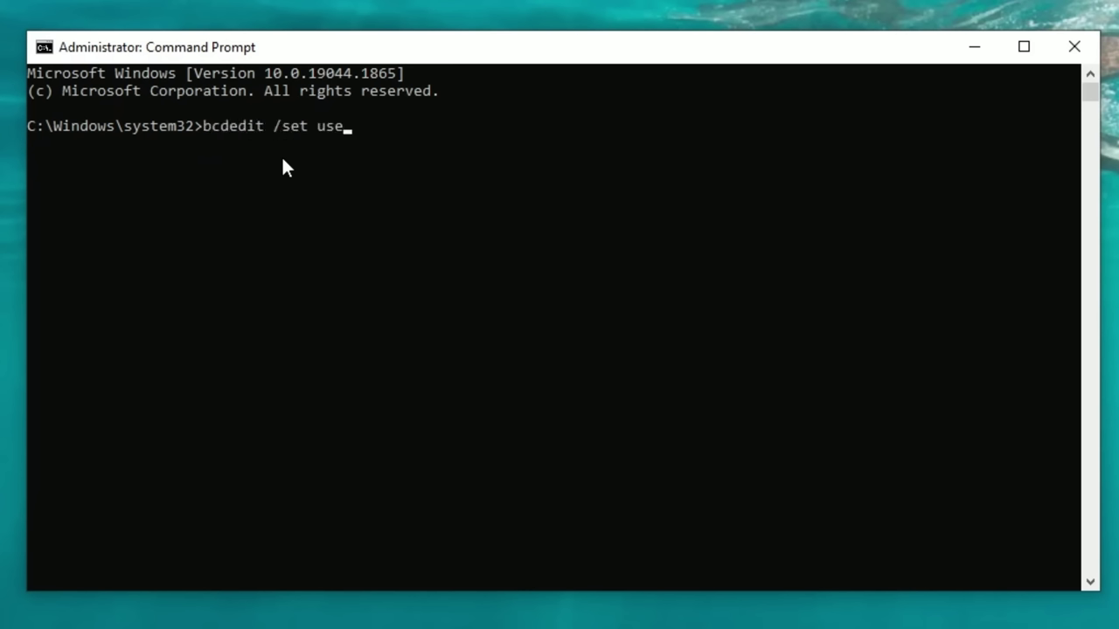
{"action": "type", "text": "platformclock "}
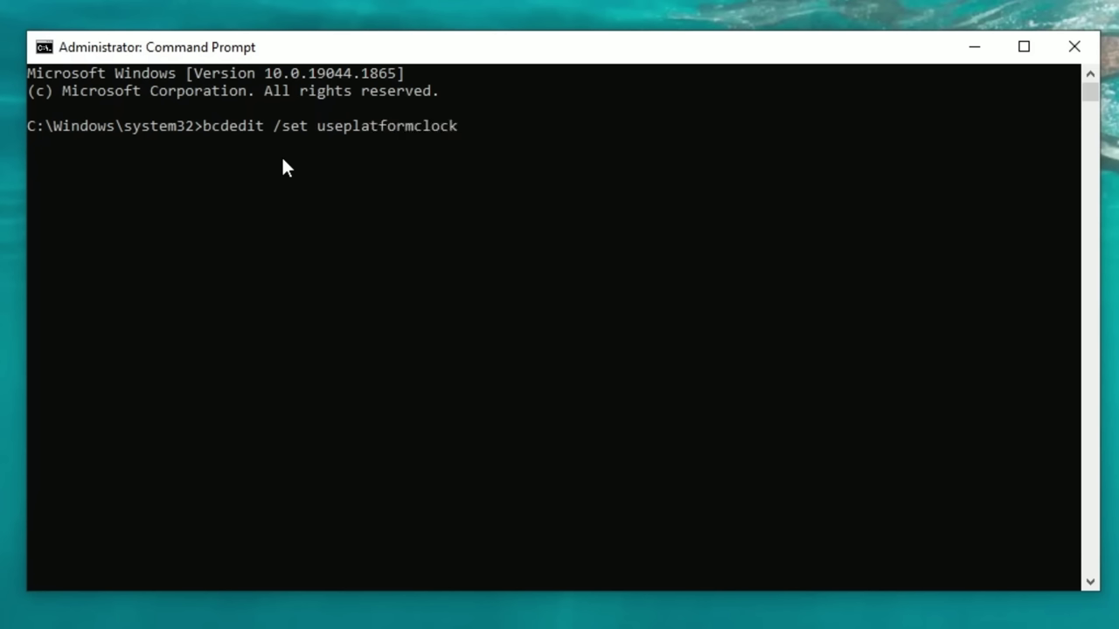
{"action": "type", "text": "no"}
{"action": "key", "text": "Return"}
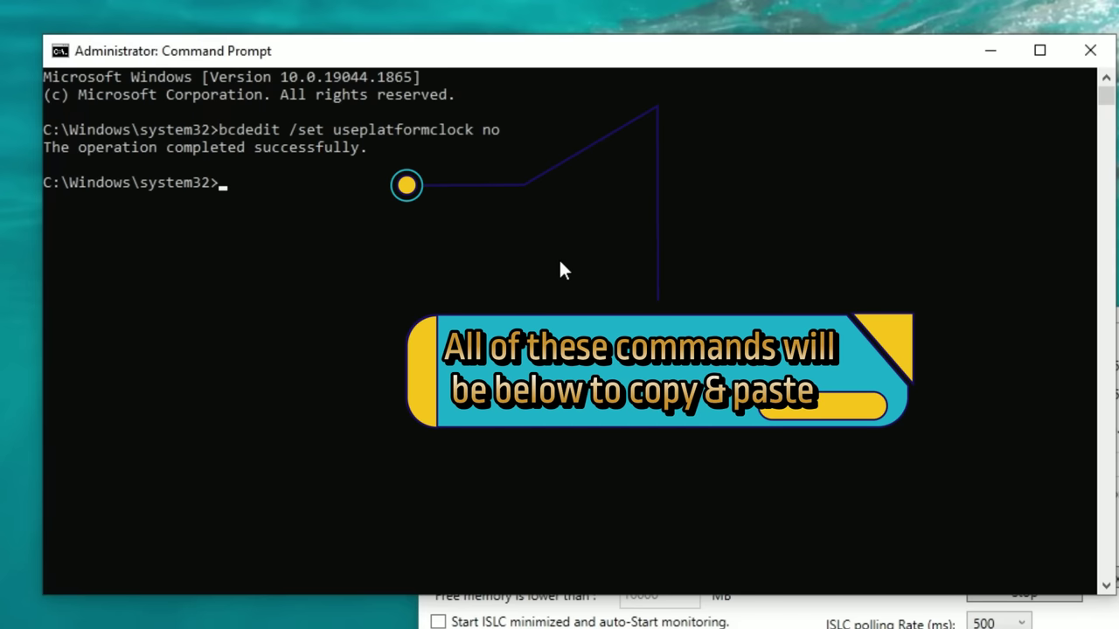
- Run "bcdedit /set useplatformtick yes" in the administrator Command Prompt
{"action": "left_click", "coordinate": [240, 181]}
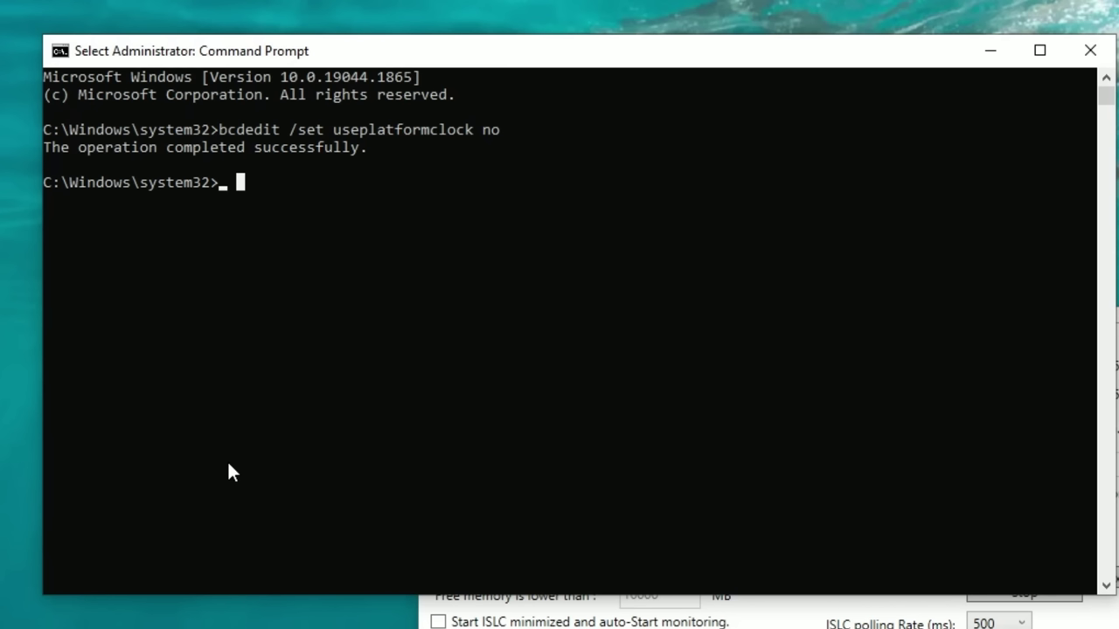
{"action": "type", "text": "bcdedit "}
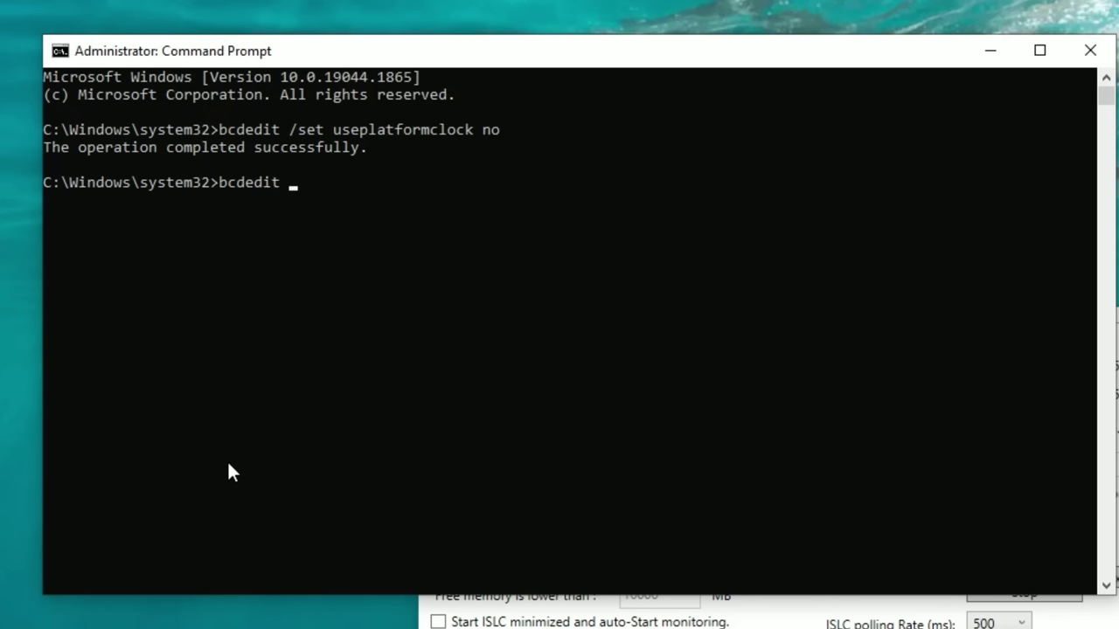
{"action": "type", "text": "/set useplatformtic"}
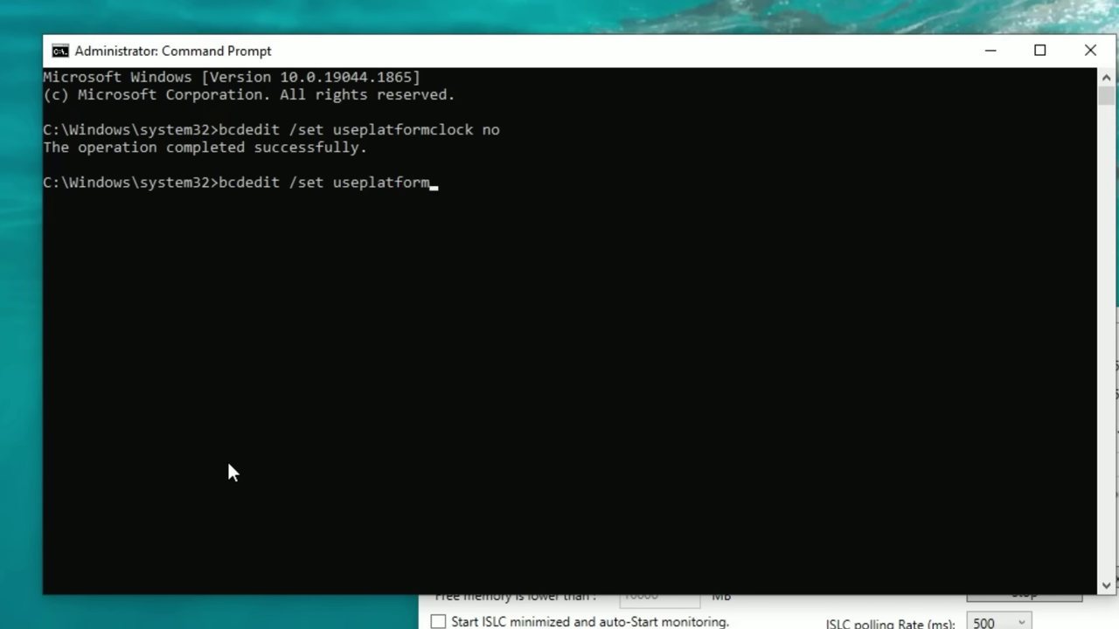
{"action": "type", "text": "k yes"}
{"action": "key", "text": "Return"}
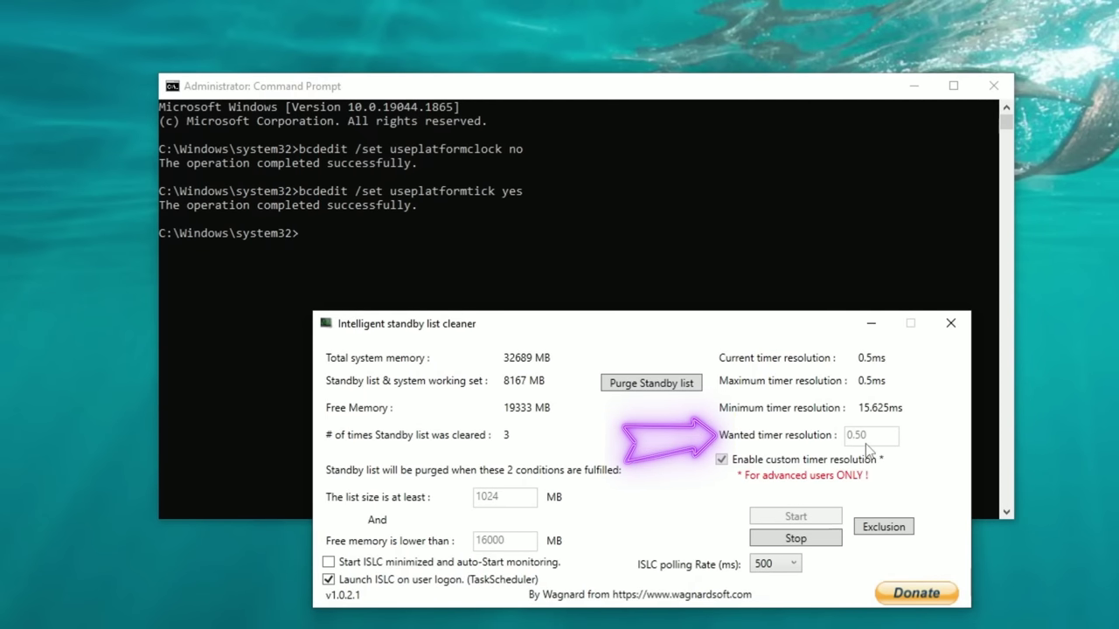
- Return to the administrator Command Prompt and run "bcdedit /set disabledynamictick yes"
{"action": "left_click", "coordinate": [548, 259]}
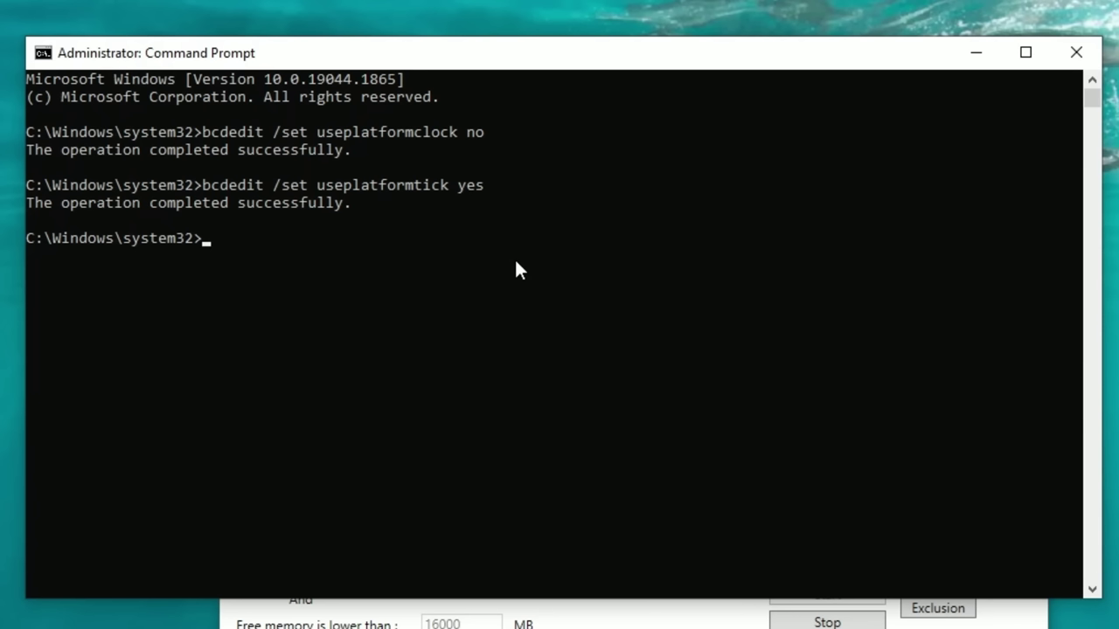
{"action": "type", "text": "bcdedit /set"}
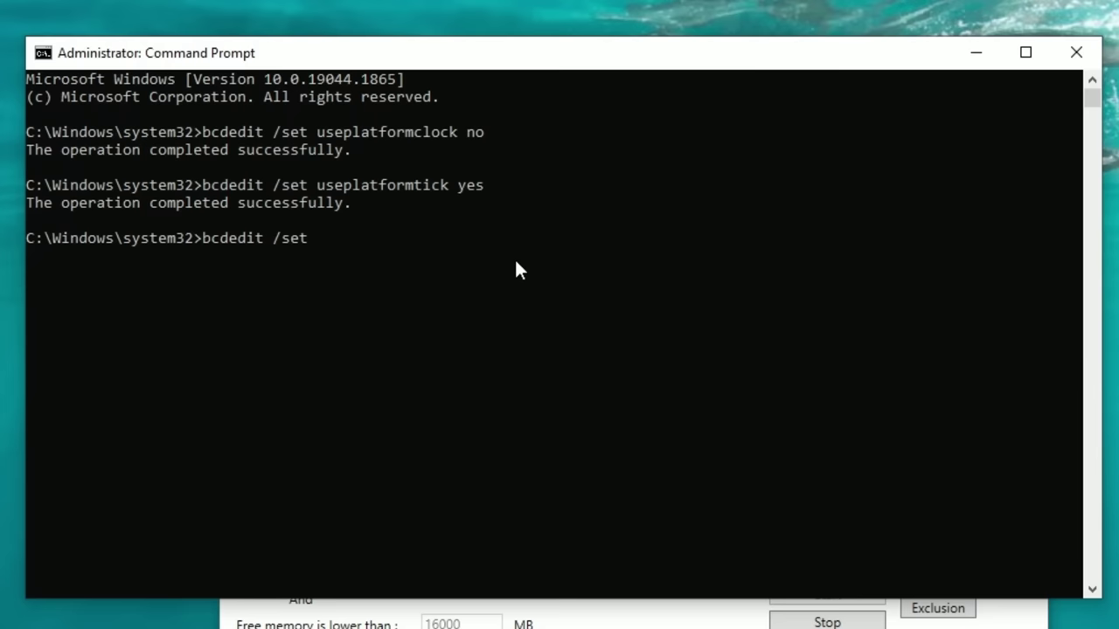
{"action": "type", "text": " disabledynamictick ye"}
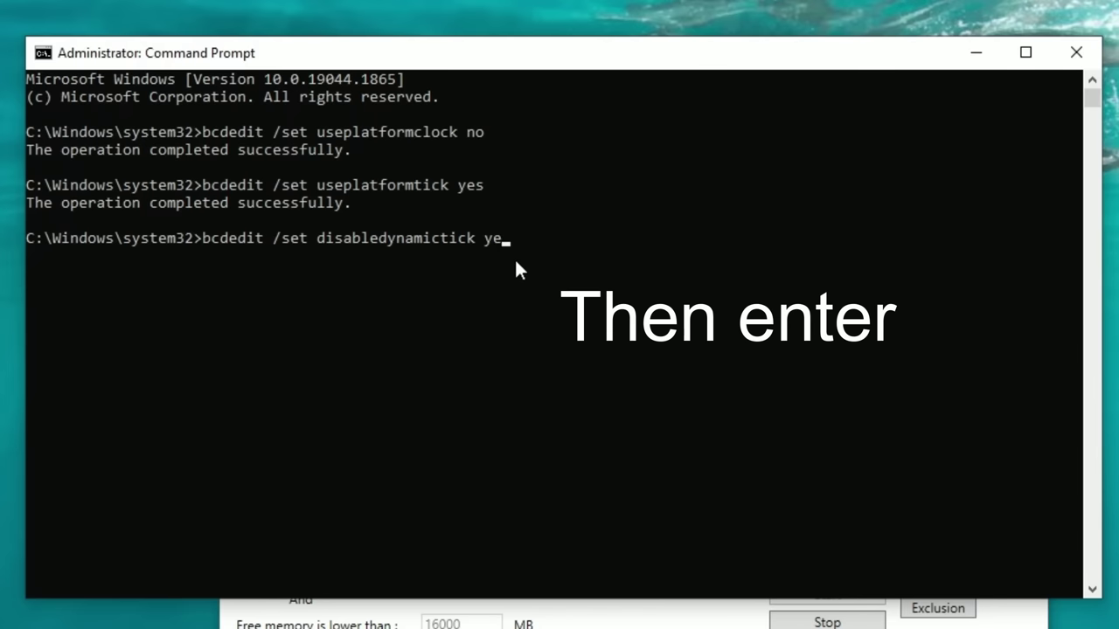
{"action": "type", "text": "s"}
{"action": "key", "text": "Return"}
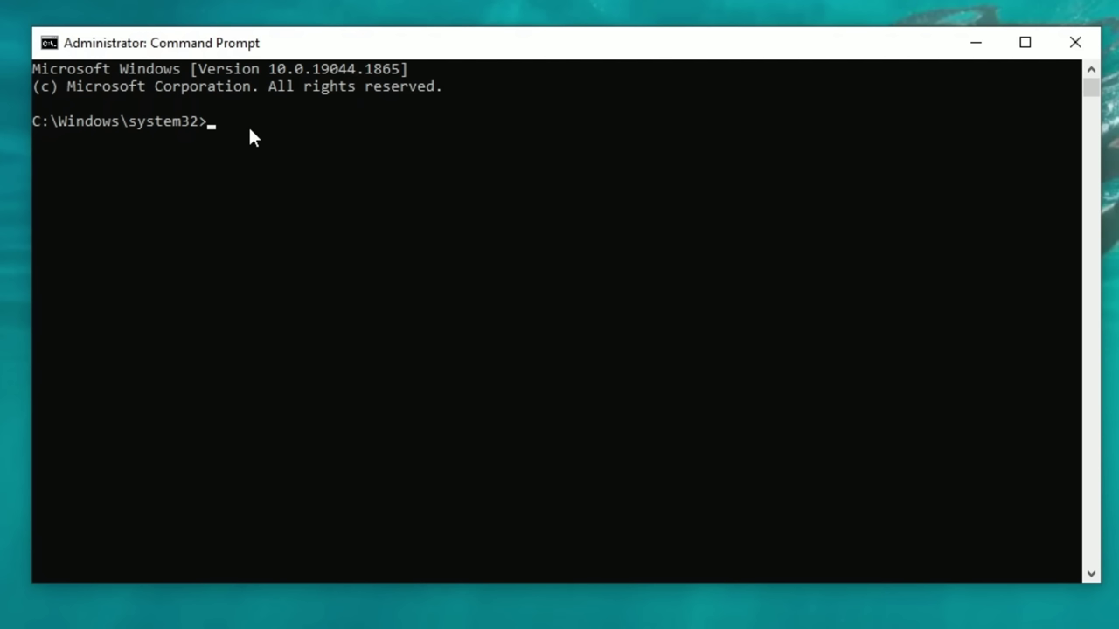
- Run "bcdedit /deletevalue useplatformclock" to remove that boot setting
{"action": "type", "text": "bcdedit /delete"}
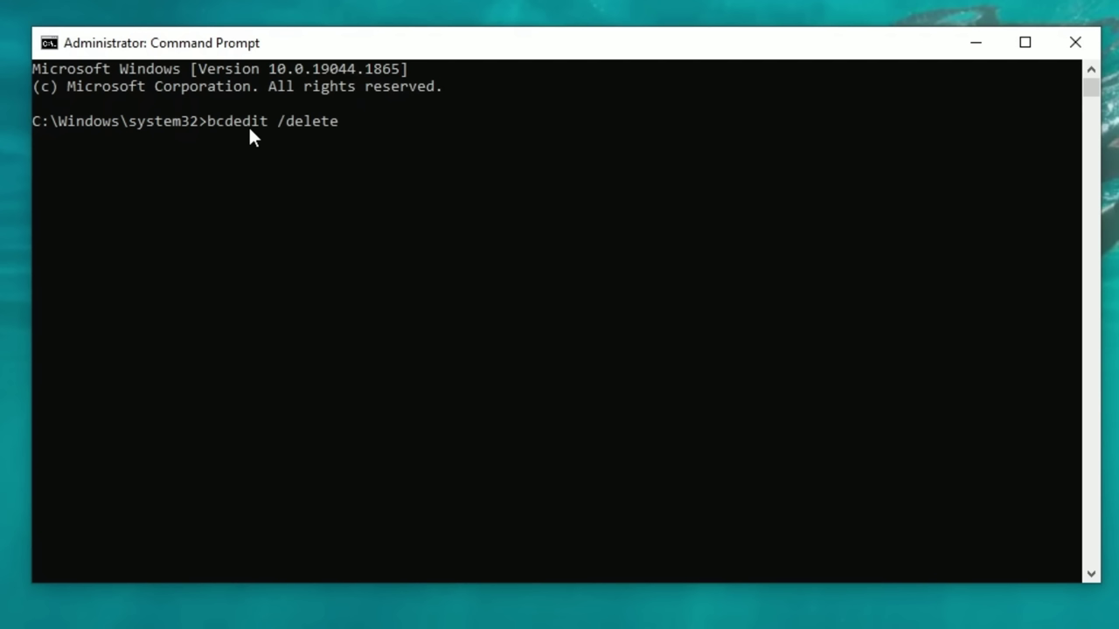
{"action": "type", "text": "value useplatformclock"}
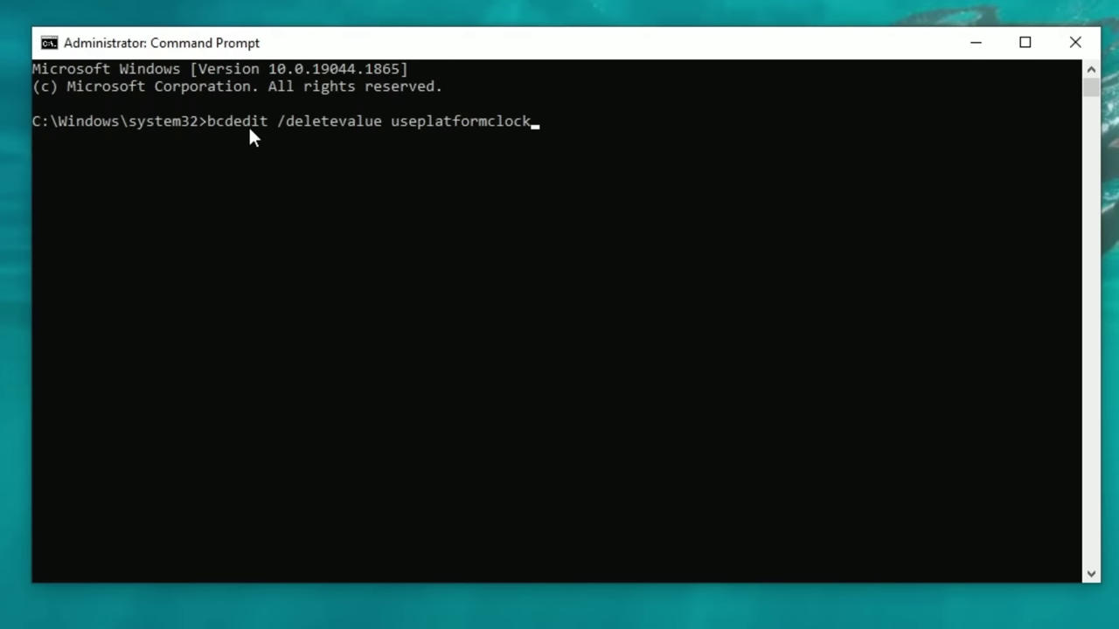
{"action": "key", "text": "Return"}
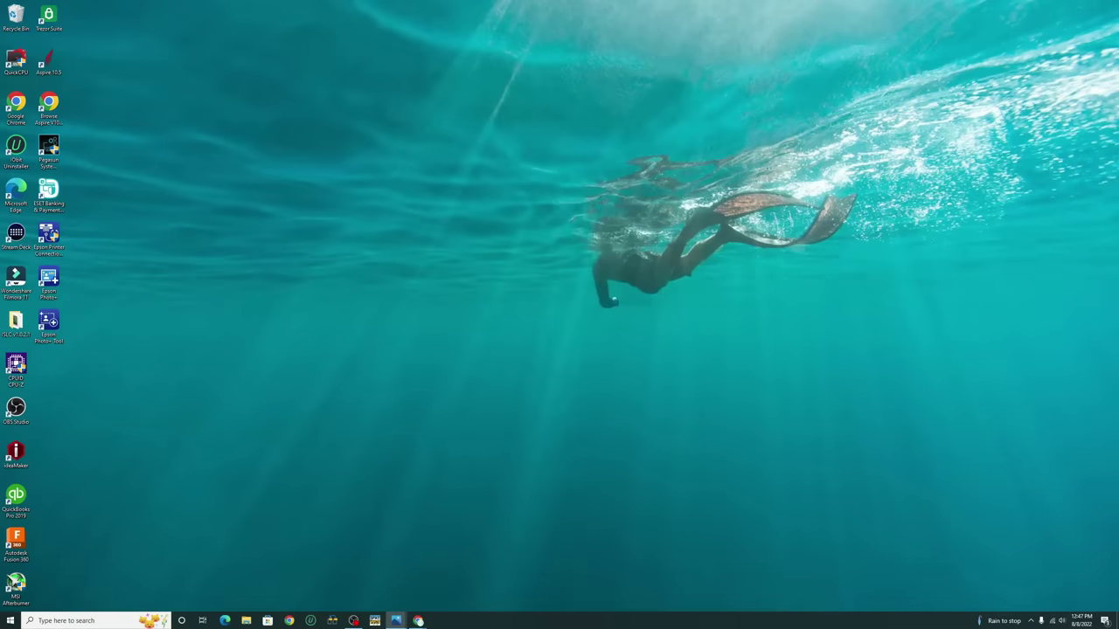
- Switch to NVIDIA Control Panel and open System Information to examine the graphics card and driver details
{"action": "key", "text": "alt+Tab"}
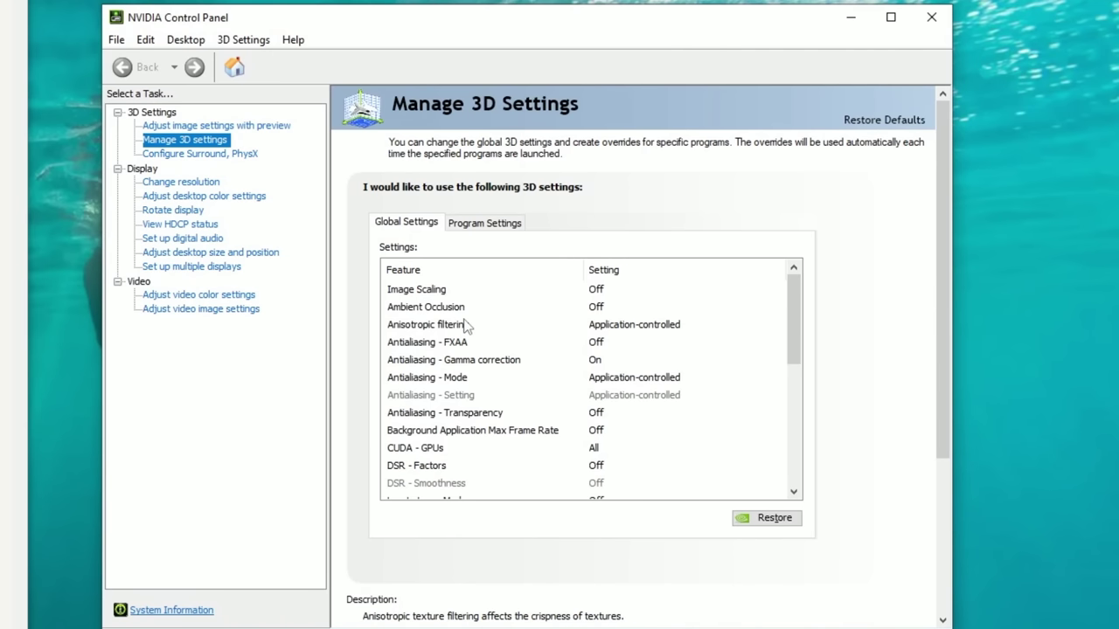
{"action": "left_click", "coordinate": [197, 615]}
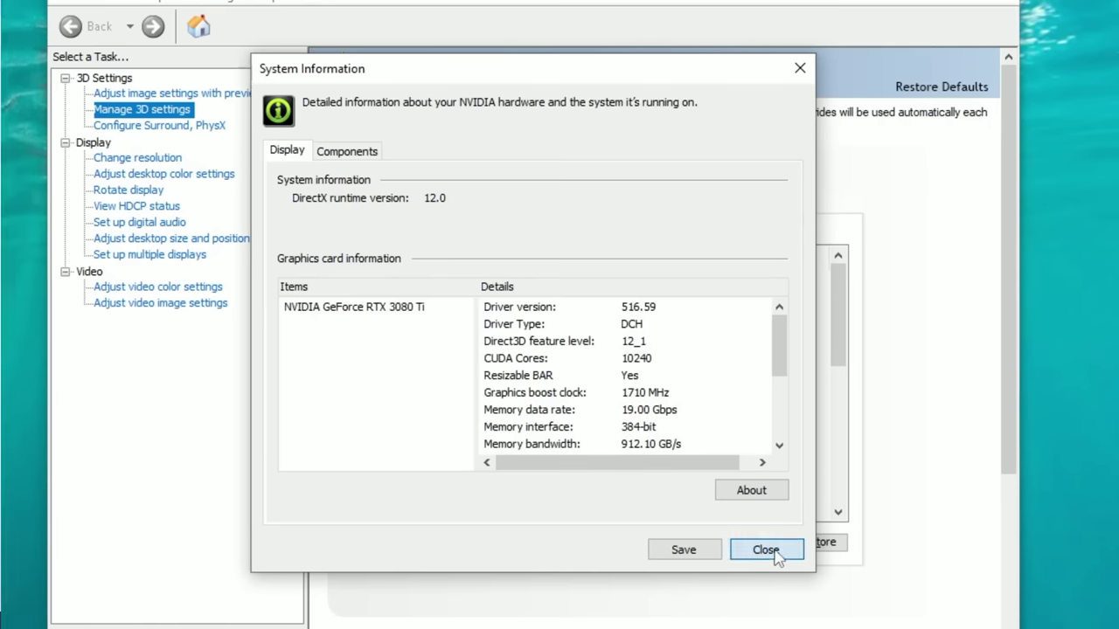
- Close the System Information dialog and look through the Nvidia Profile Inspector 3.5.0.0 download page in the browser
{"action": "left_click", "coordinate": [765, 550]}
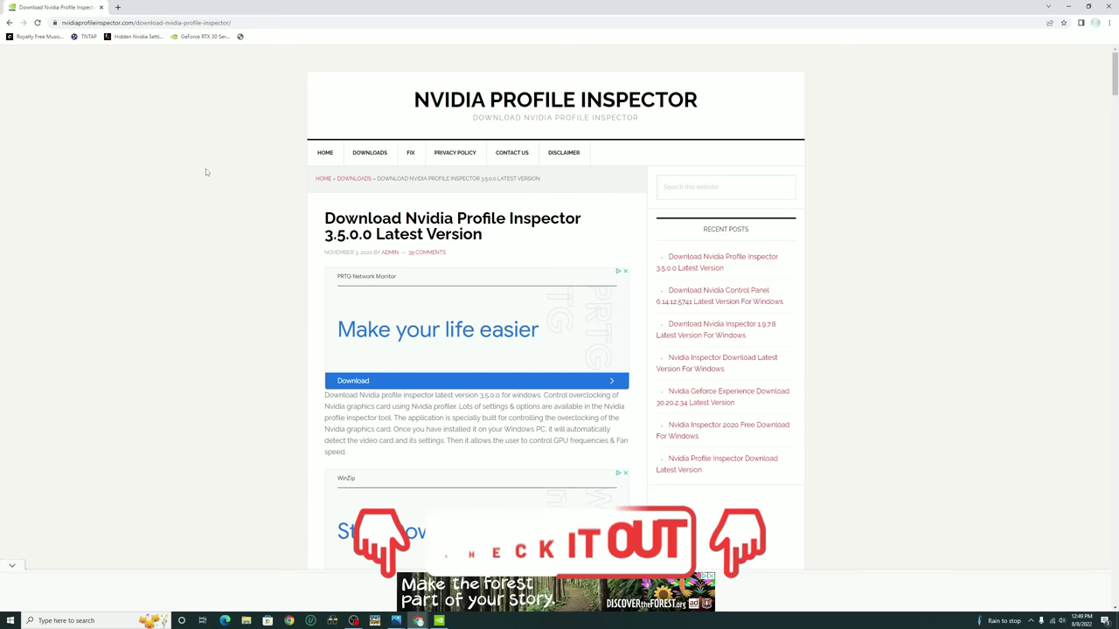
{"action": "scroll", "coordinate": [214, 249], "scroll_direction": "down", "scroll_amount": 2}
{"action": "scroll", "coordinate": [214, 248], "scroll_direction": "down", "scroll_amount": 12}
{"action": "scroll", "coordinate": [214, 248], "scroll_direction": "down", "scroll_amount": 5}
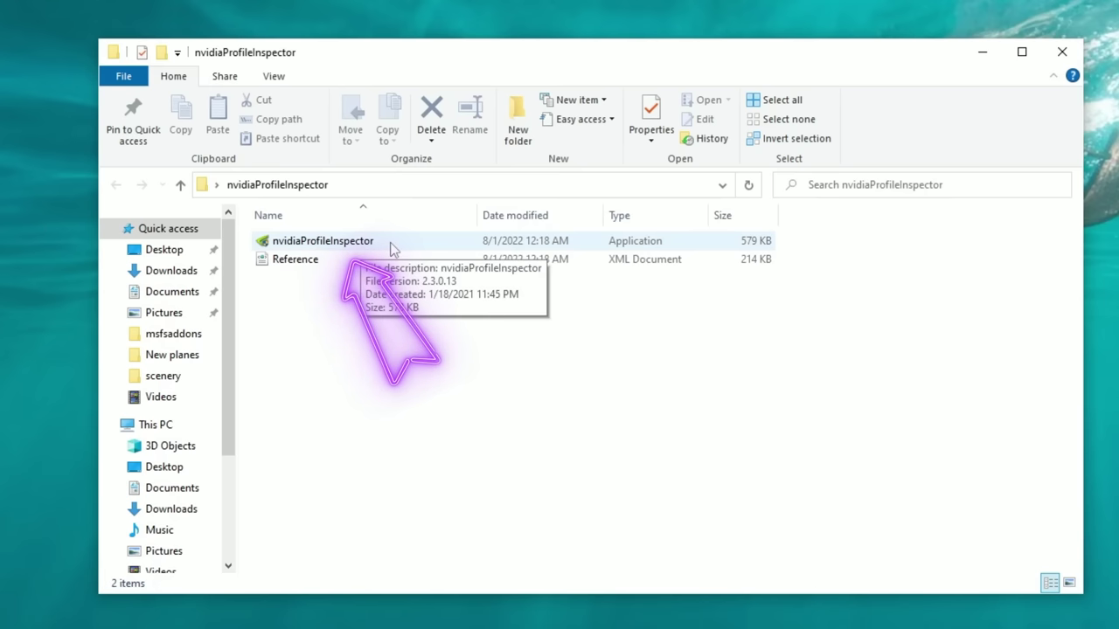
- Launch nvidiaProfileInspector from its extracted folder and load the Microsoft Flight Simulator profile
{"action": "double_click", "coordinate": [323, 241]}
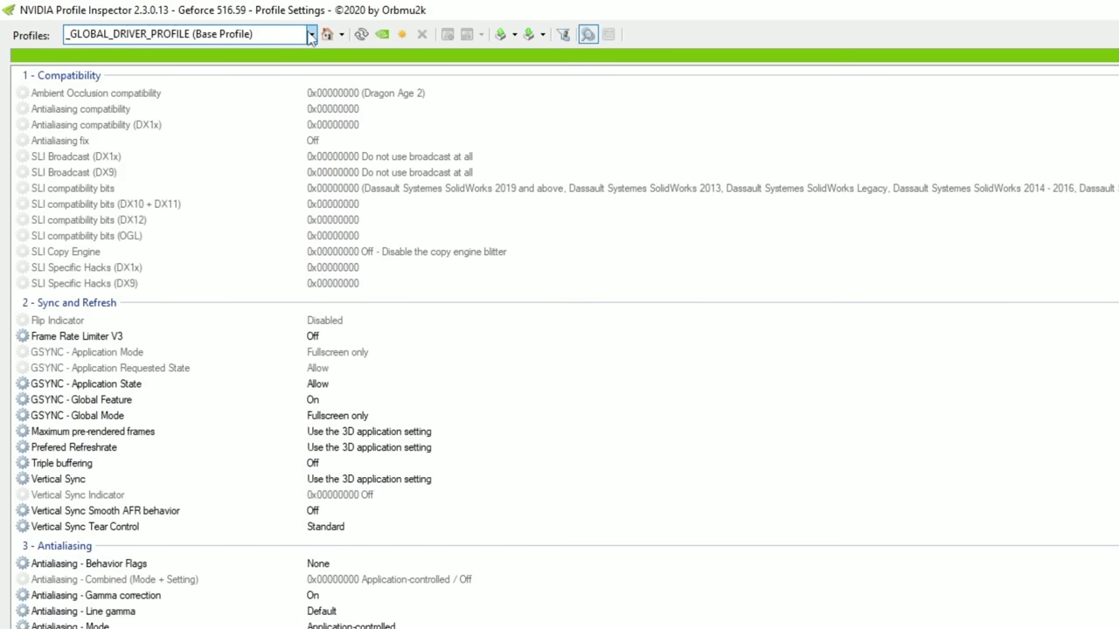
{"action": "left_click", "coordinate": [311, 35]}
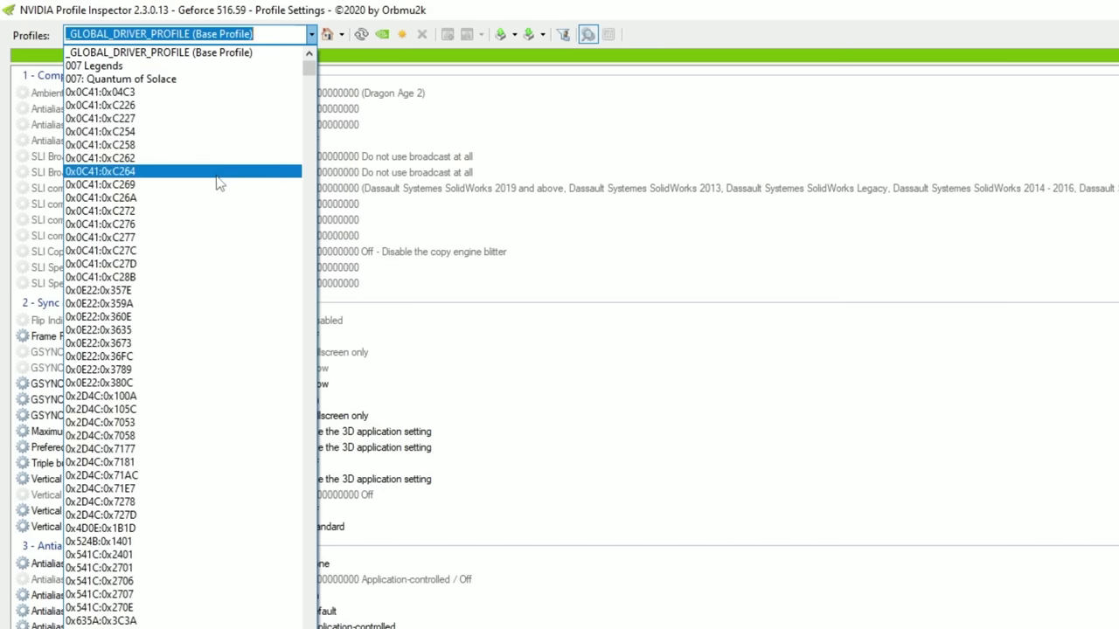
{"action": "type", "text": "mi"}
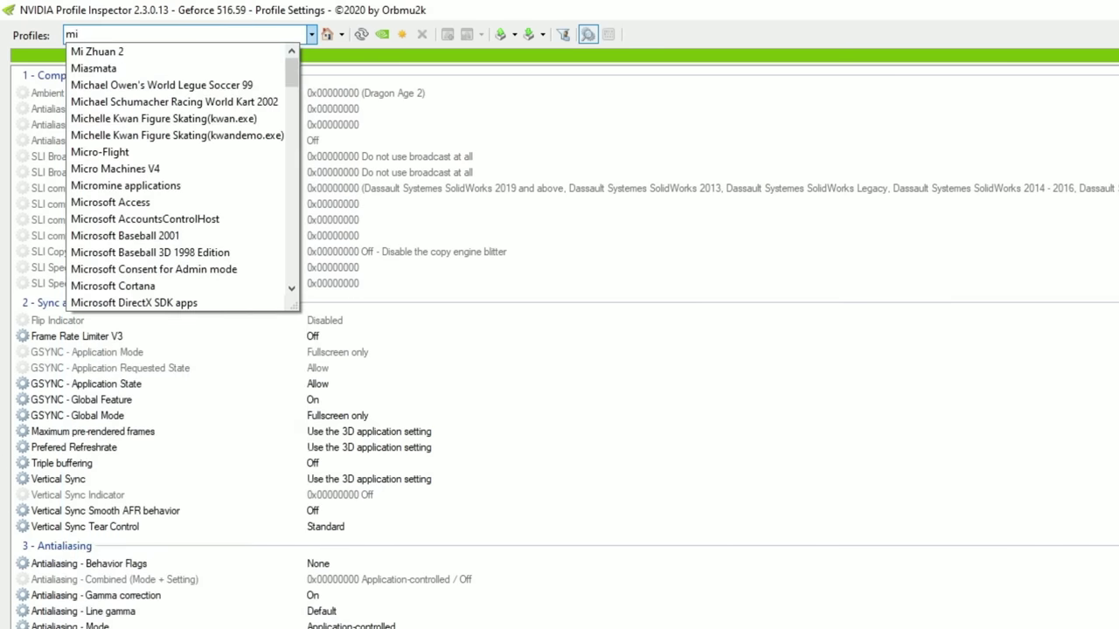
{"action": "type", "text": "crosoft flight"}
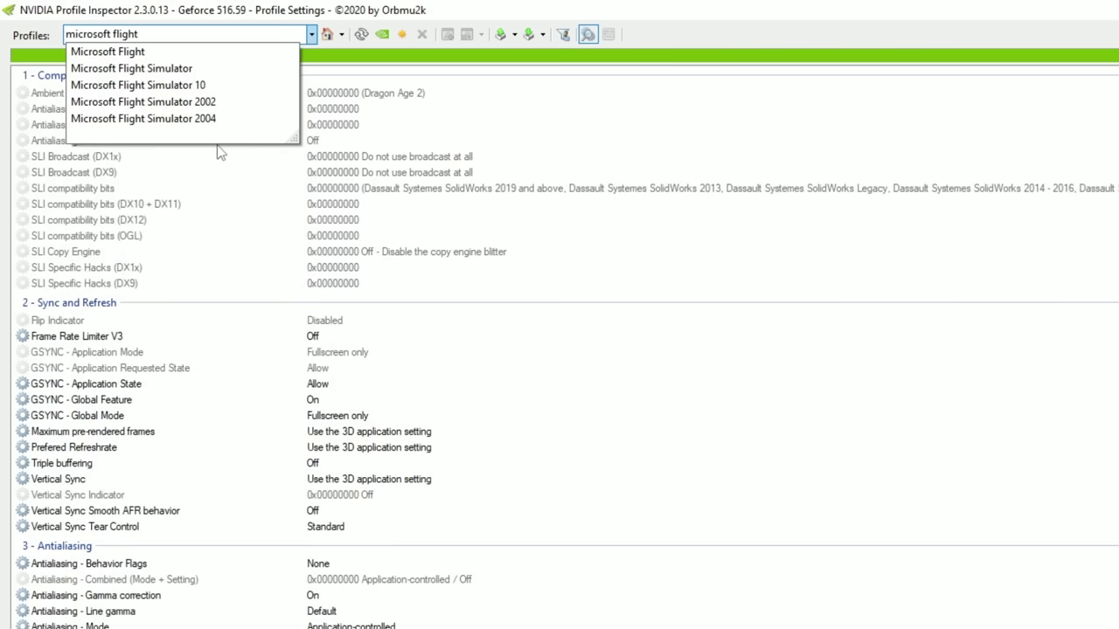
{"action": "left_click", "coordinate": [206, 68]}
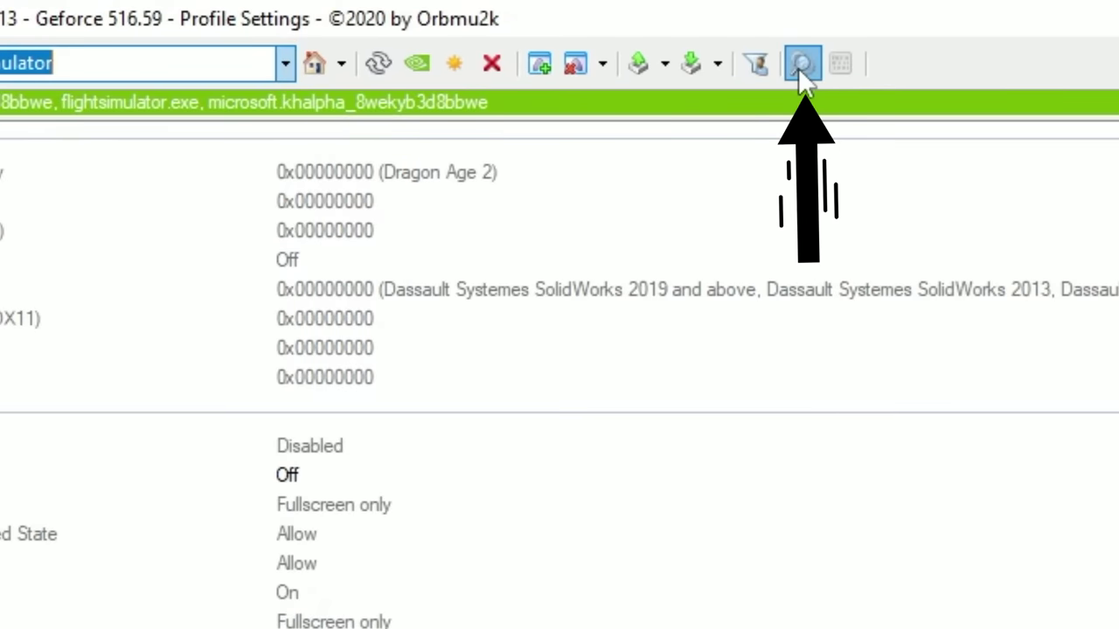
- Show the unknown settings from NVIDIA predefined profiles and locate 0x000F00BA, 0x000F00BB and 0x000F00FF in the Unknown section
{"action": "left_click", "coordinate": [800, 65]}
{"action": "scroll", "coordinate": [560, 367], "scroll_direction": "down", "scroll_amount": 10}
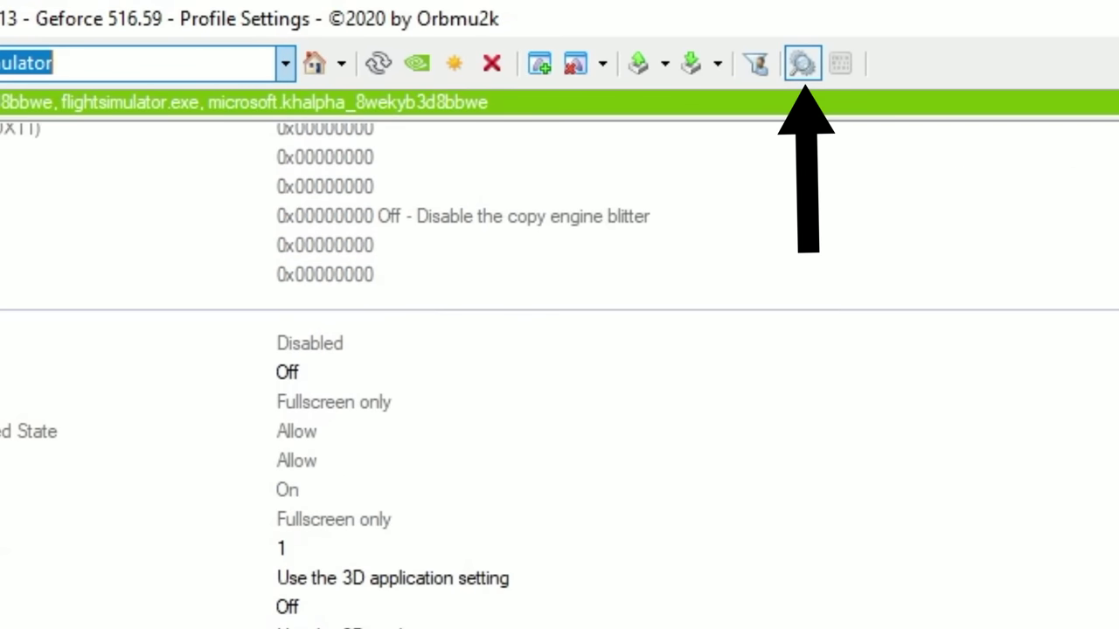
{"action": "scroll", "coordinate": [559, 367], "scroll_direction": "down", "scroll_amount": 6}
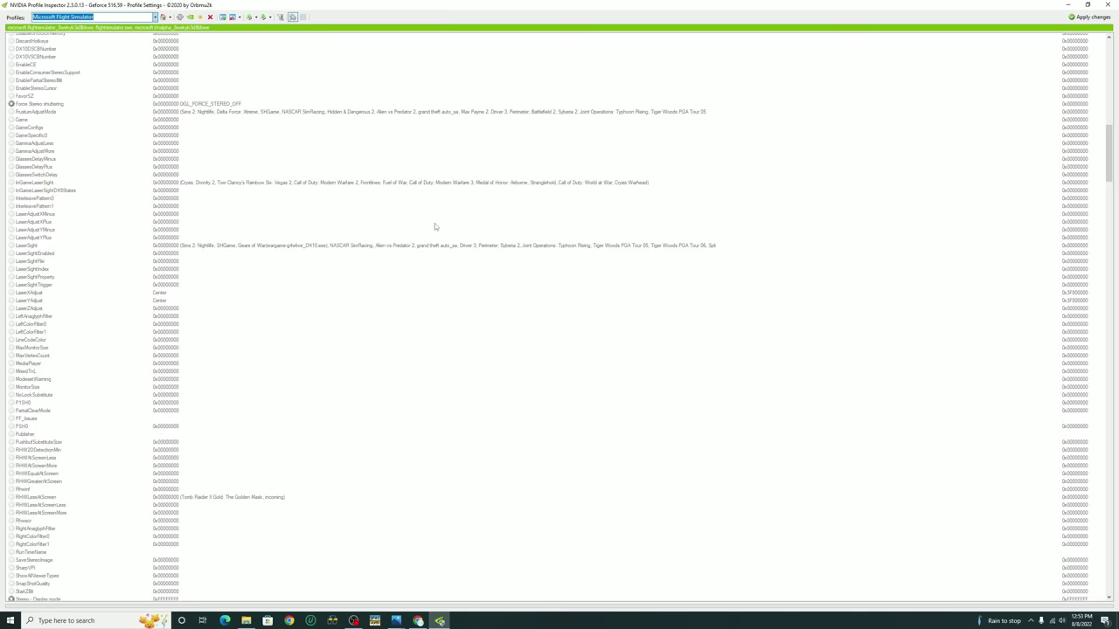
{"action": "scroll", "coordinate": [434, 227], "scroll_direction": "down", "scroll_amount": 6}
{"action": "scroll", "coordinate": [434, 226], "scroll_direction": "down", "scroll_amount": 10}
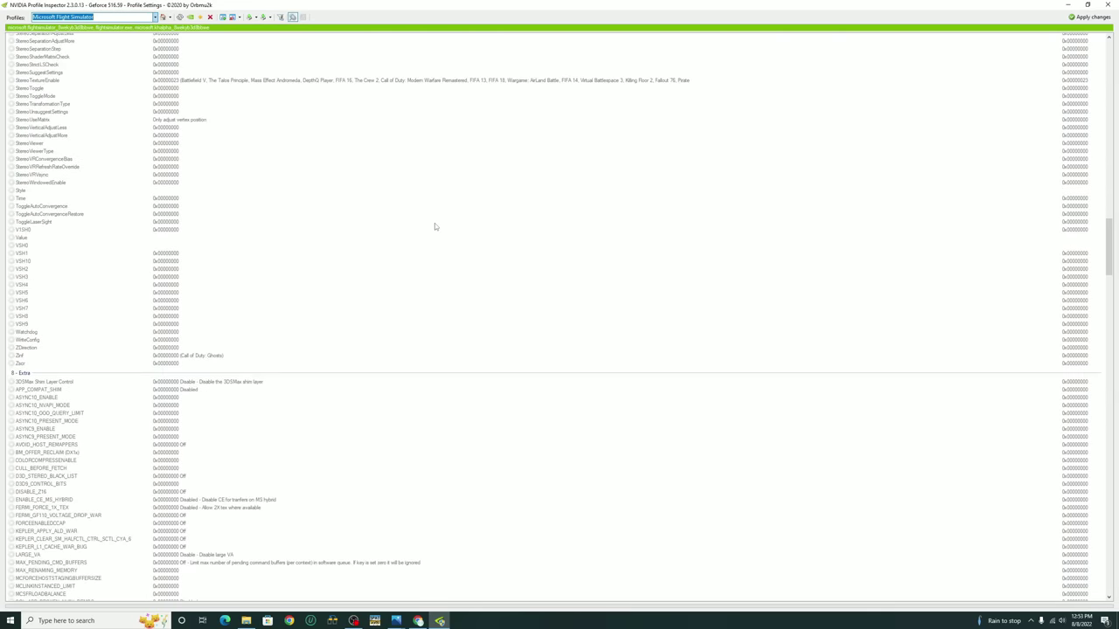
{"action": "scroll", "coordinate": [434, 222], "scroll_direction": "down", "scroll_amount": 15}
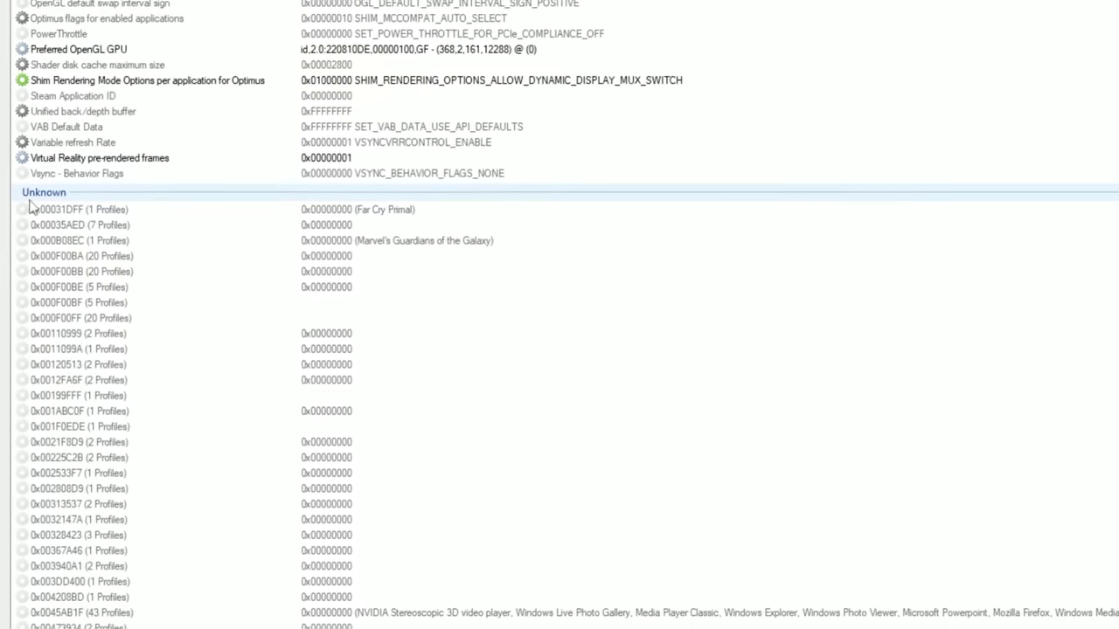
{"action": "left_click", "coordinate": [206, 292]}
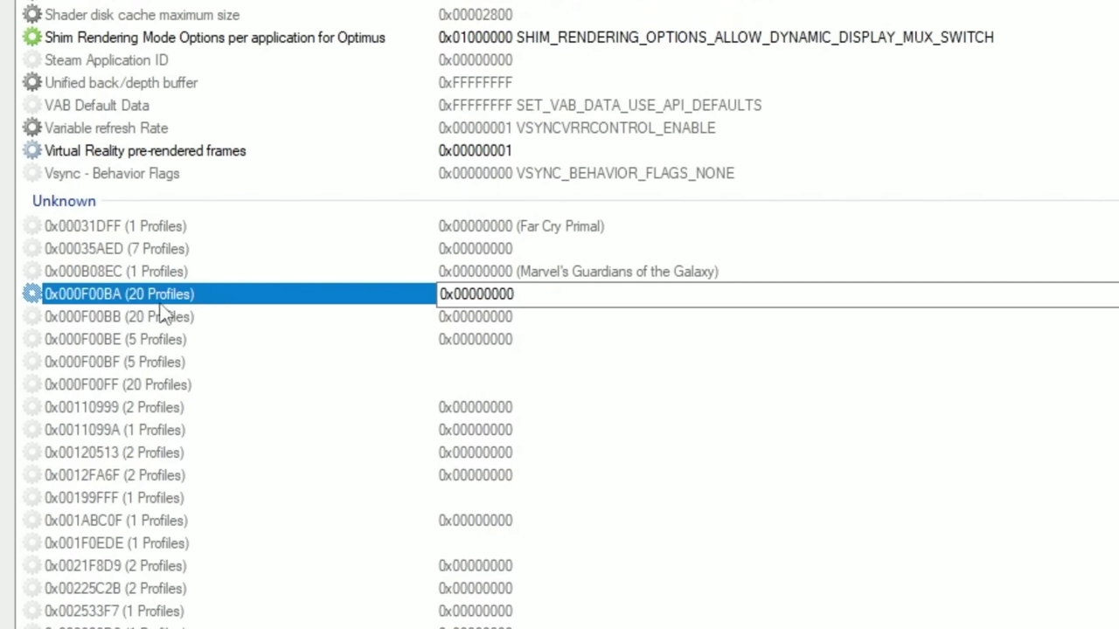
{"action": "left_click", "coordinate": [103, 317]}
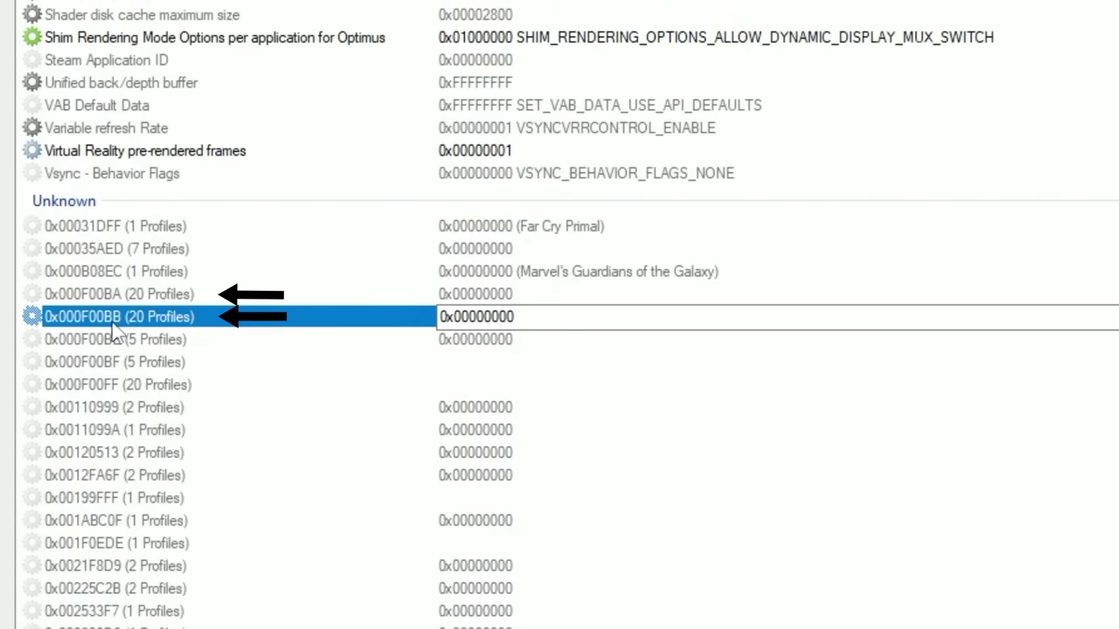
{"action": "left_click", "coordinate": [113, 390]}
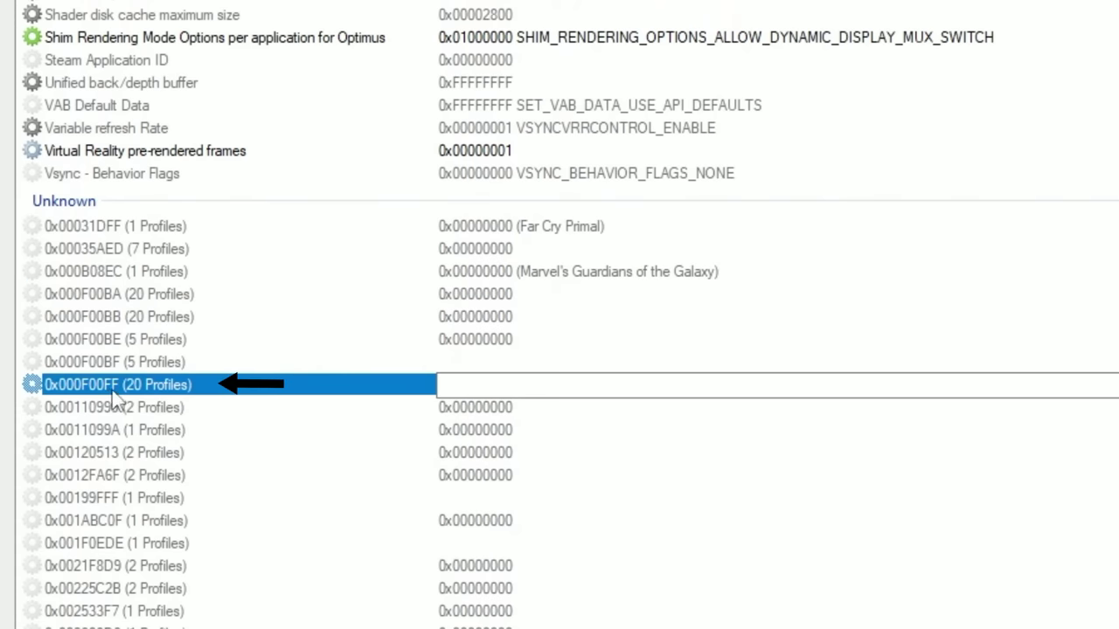
- Set both 0x000F00BA and 0x000F00BB in the Unknown section to the 0x00000001 (Battlefield V, Assassin's Creed Valhalla) value
{"action": "left_click", "coordinate": [136, 297]}
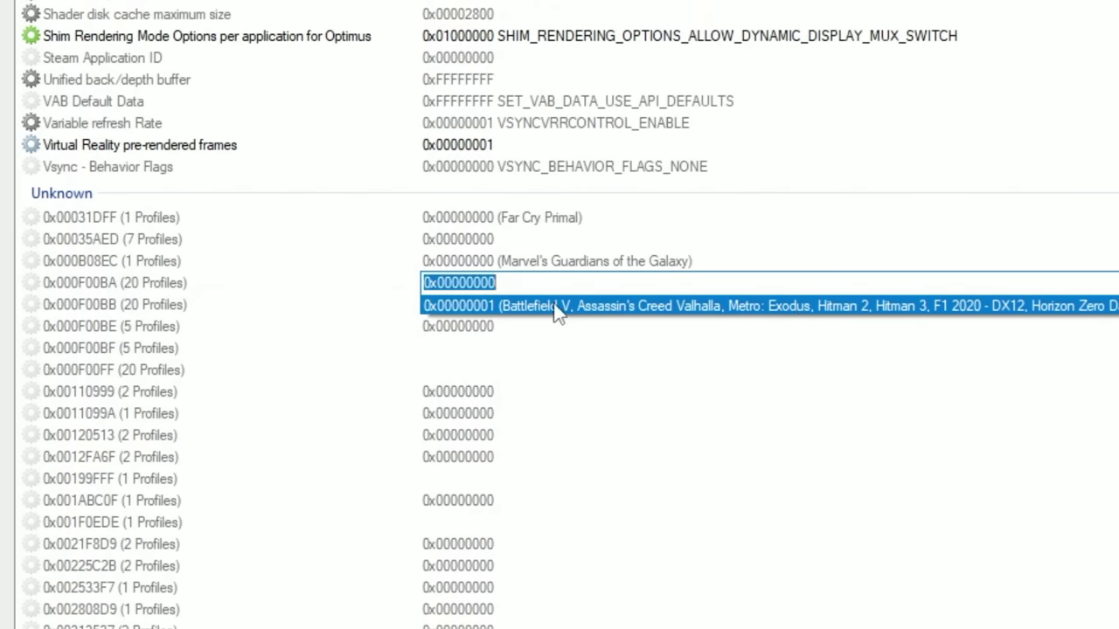
{"action": "left_click", "coordinate": [554, 306]}
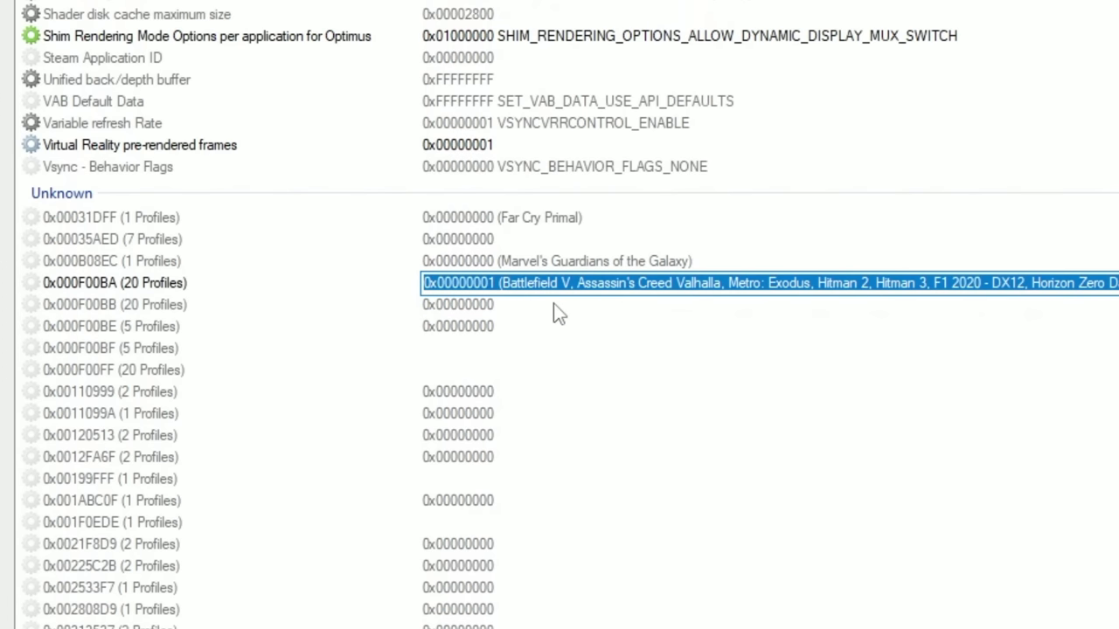
{"action": "left_click", "coordinate": [149, 303]}
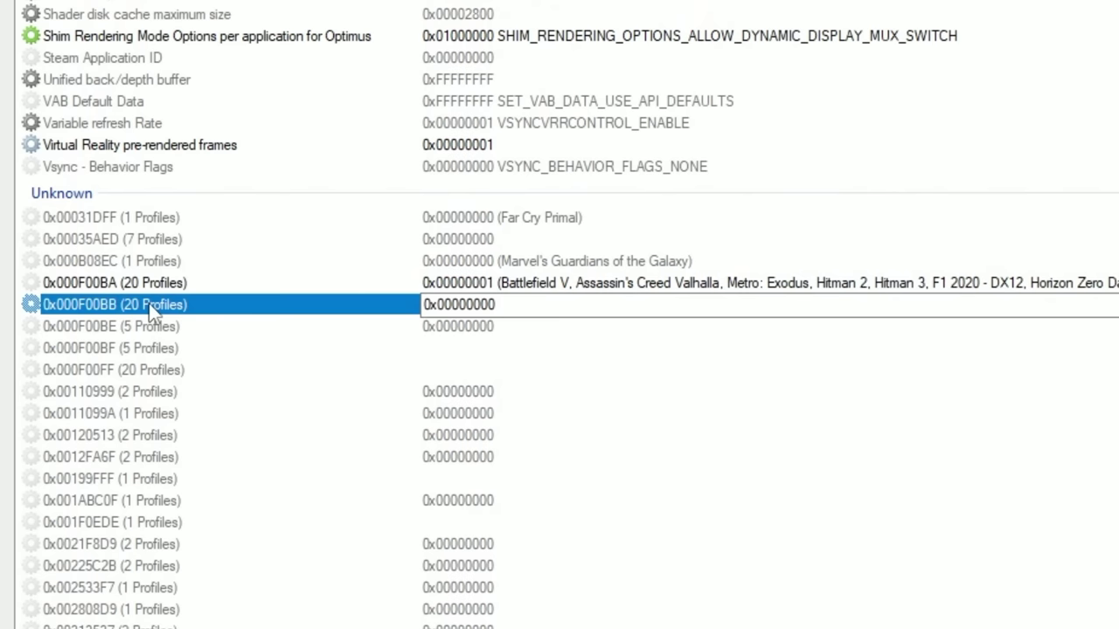
{"action": "key", "text": "Tab"}
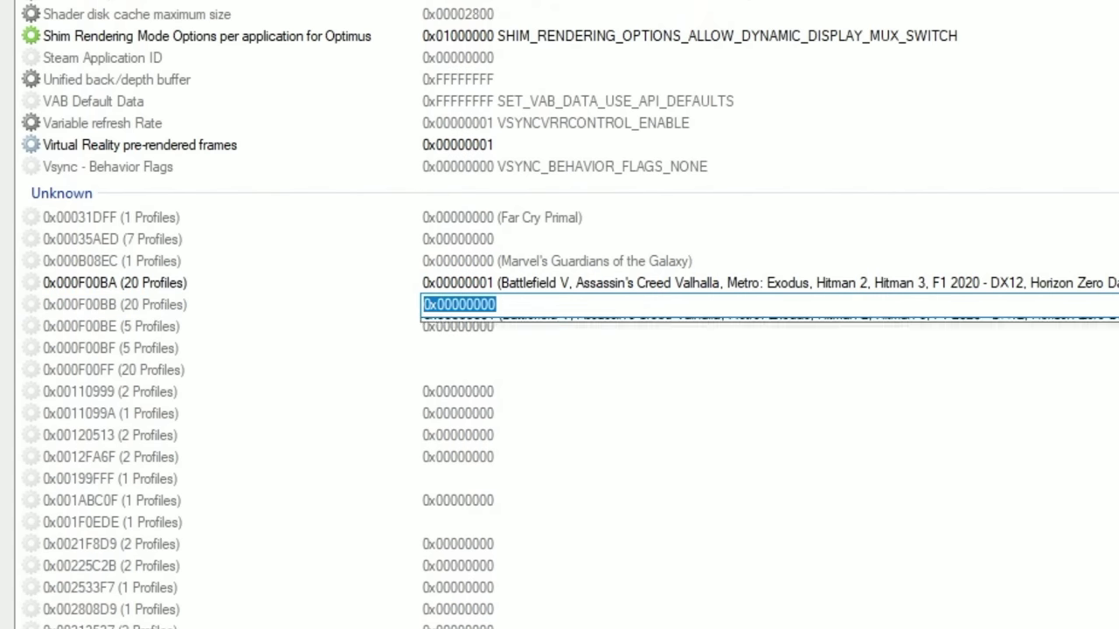
{"action": "key", "text": "alt+Down"}
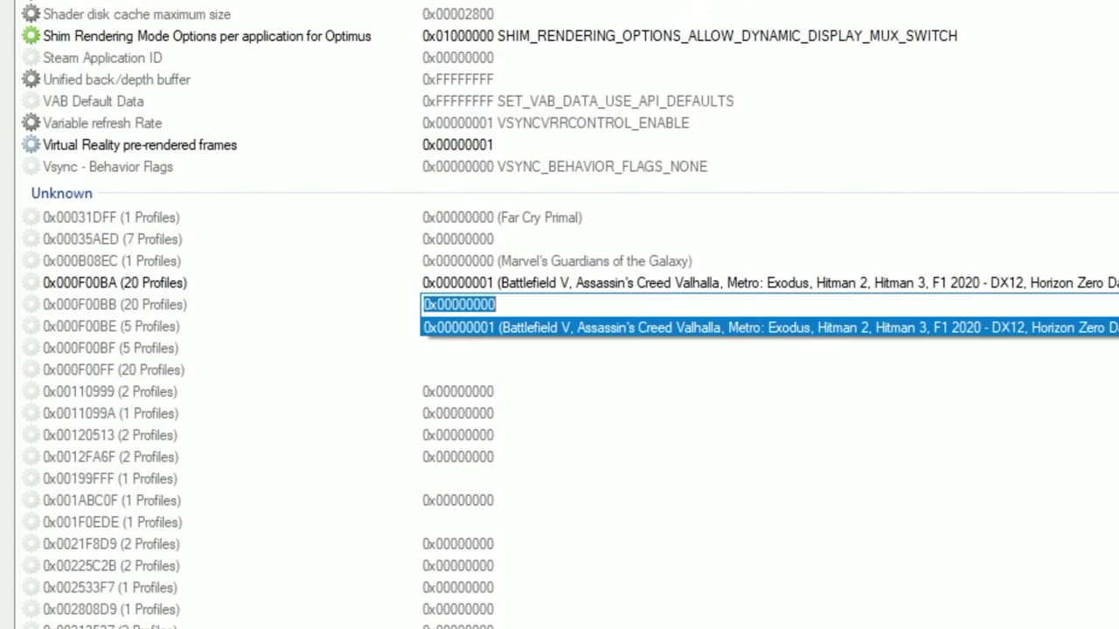
{"action": "left_click", "coordinate": [560, 329]}
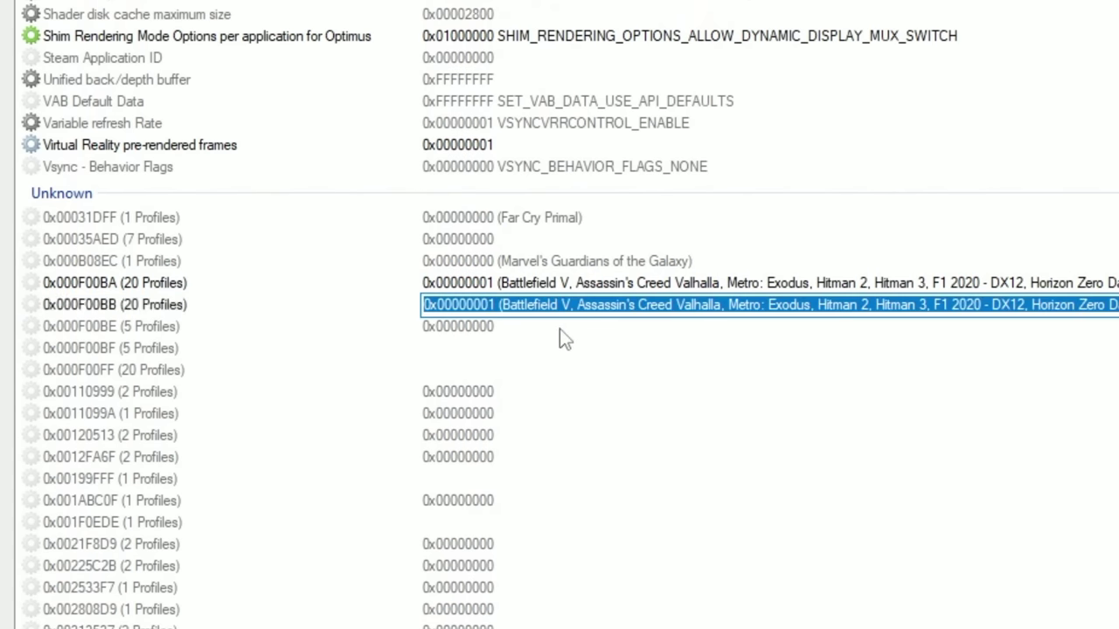
{"action": "left_click", "coordinate": [155, 371]}
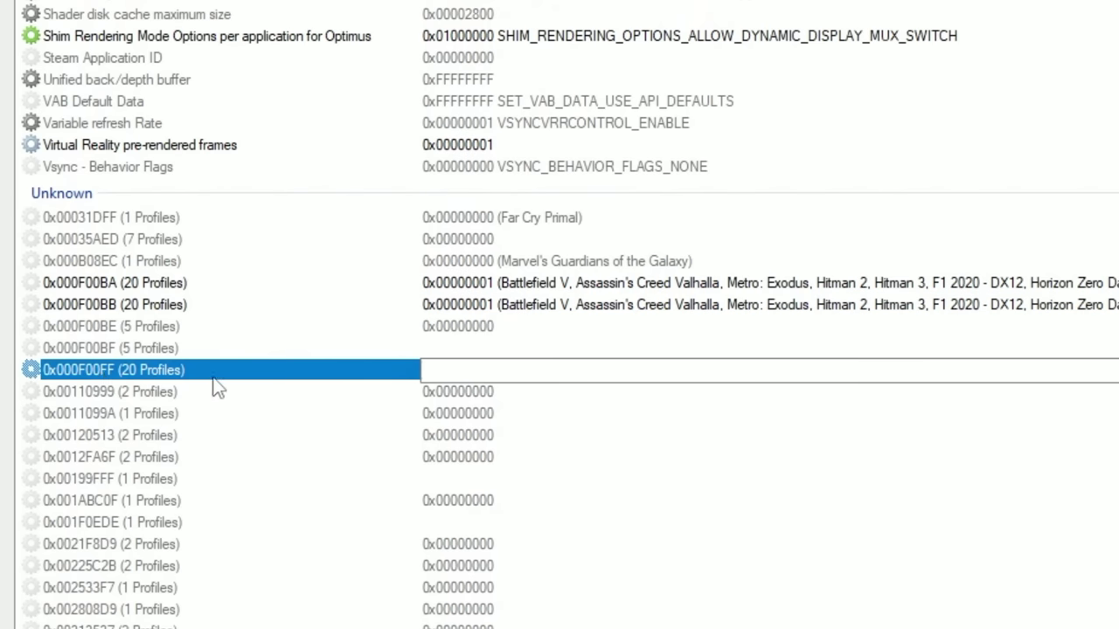
{"action": "left_click", "coordinate": [769, 369]}
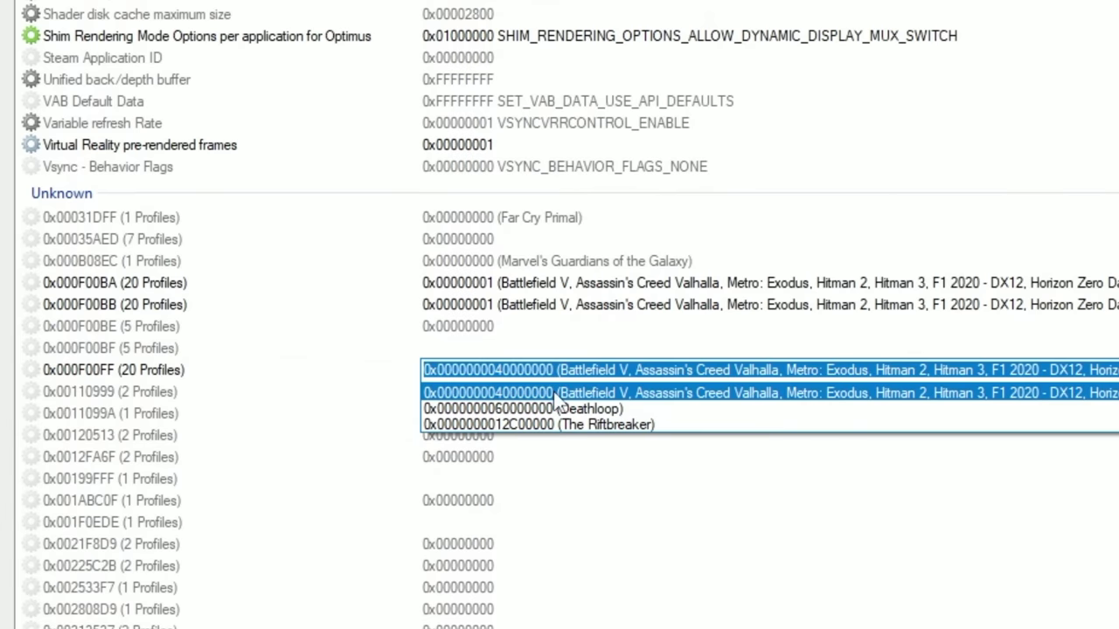
{"action": "left_click", "coordinate": [489, 393]}
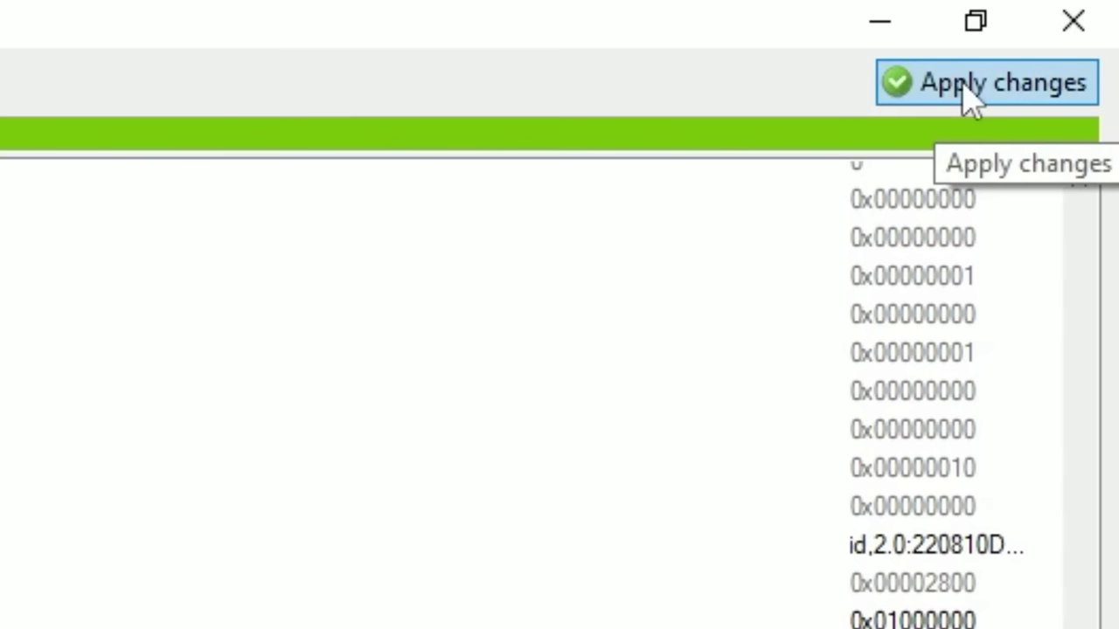
{"action": "left_click", "coordinate": [970, 88]}
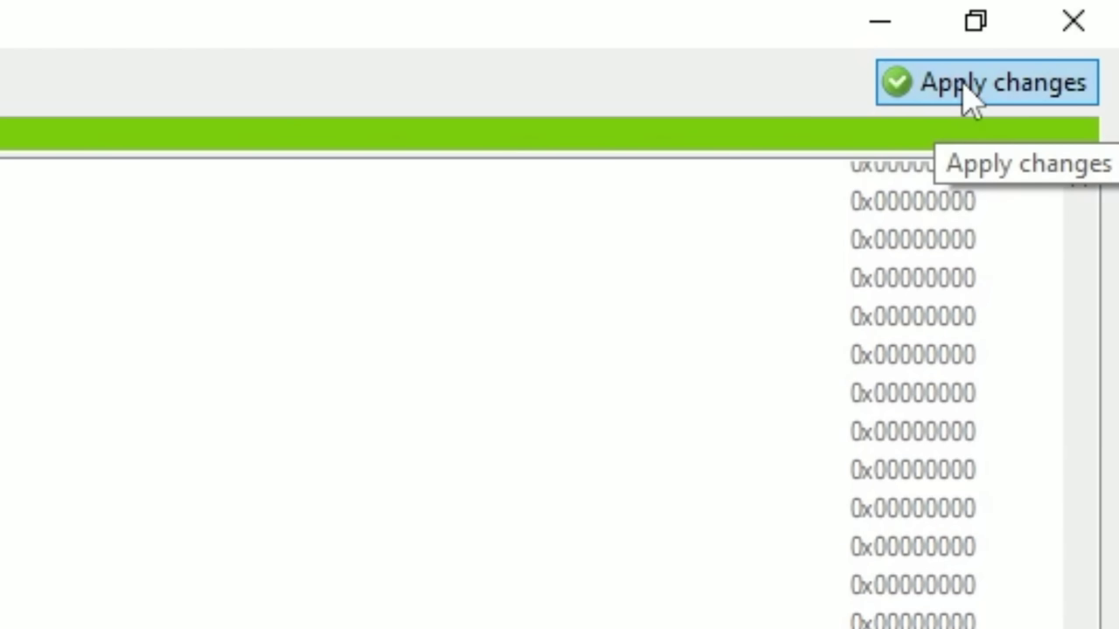